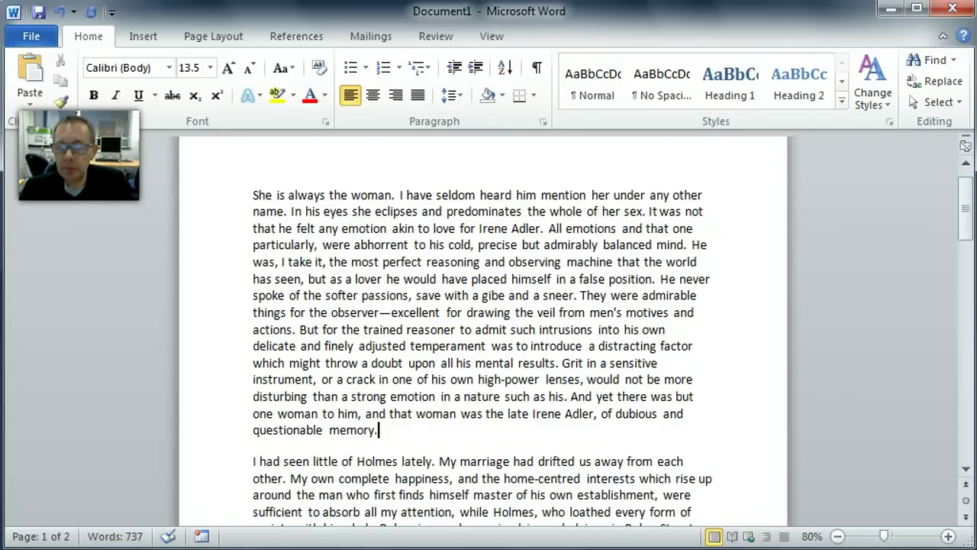
# Place the insertion point at the end of the first paragraph and open the Clip Art search.
pyautogui.click(450, 418)
pyautogui.click(415, 432)
pyautogui.moveTo(419, 433); pyautogui.dragTo(382, 429)
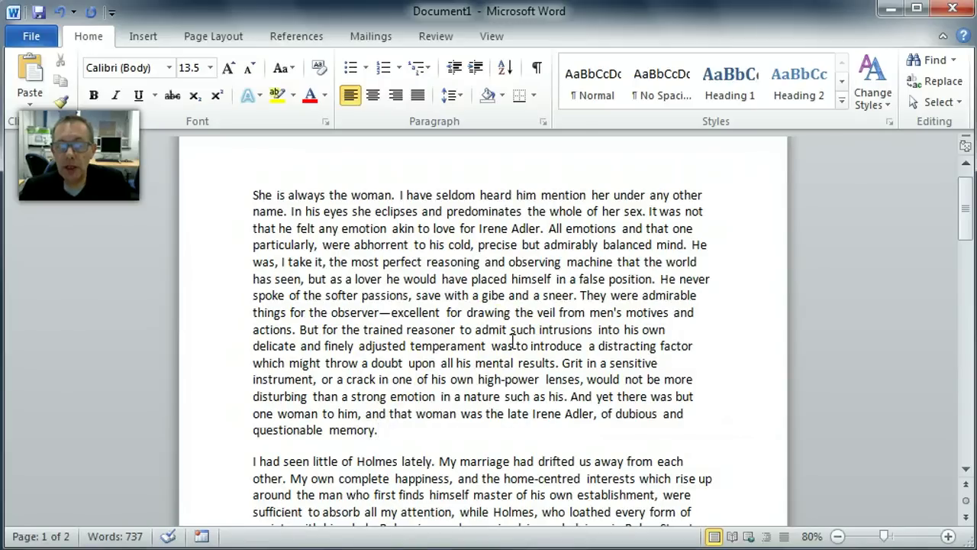
pyautogui.click(145, 40)
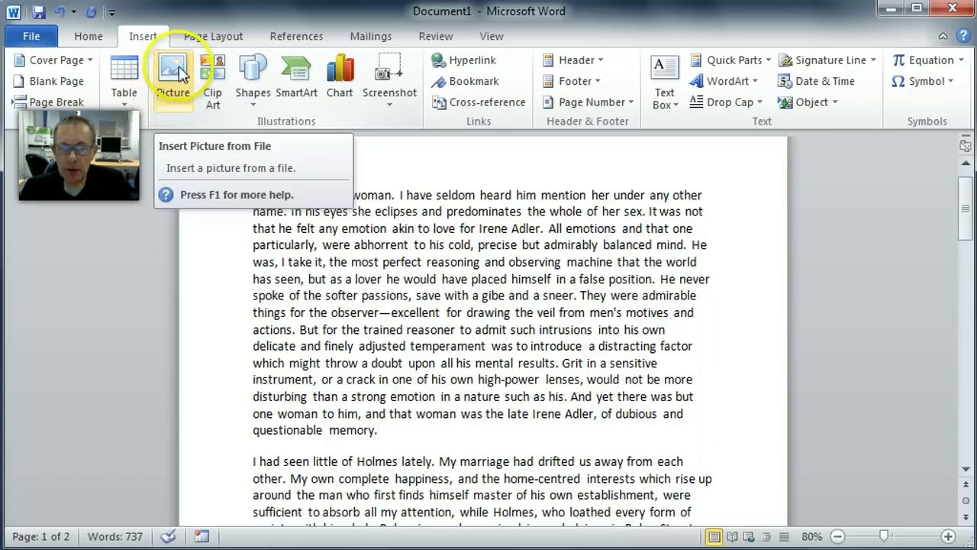
pyautogui.click(215, 82)
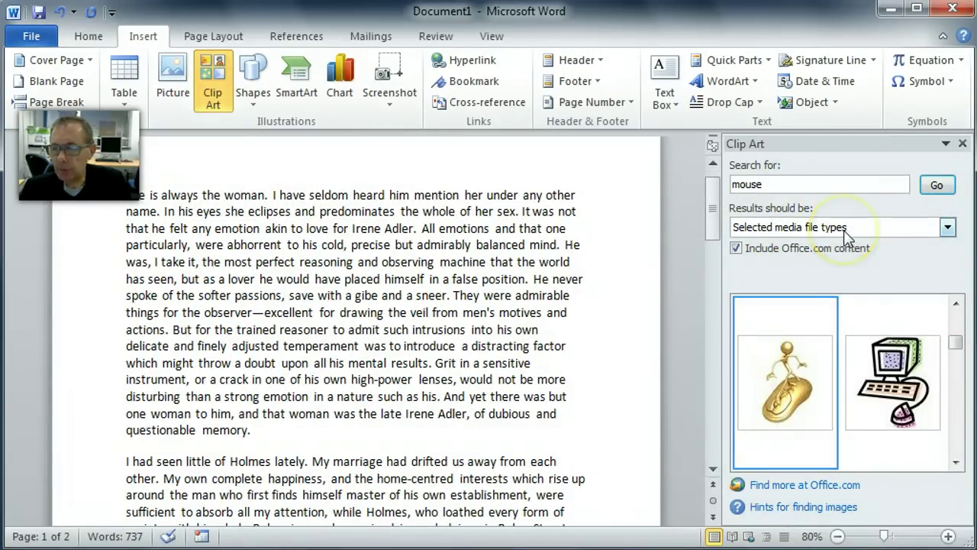
# Replace the clip art search term with "holmes".
pyautogui.doubleClick(798, 187)
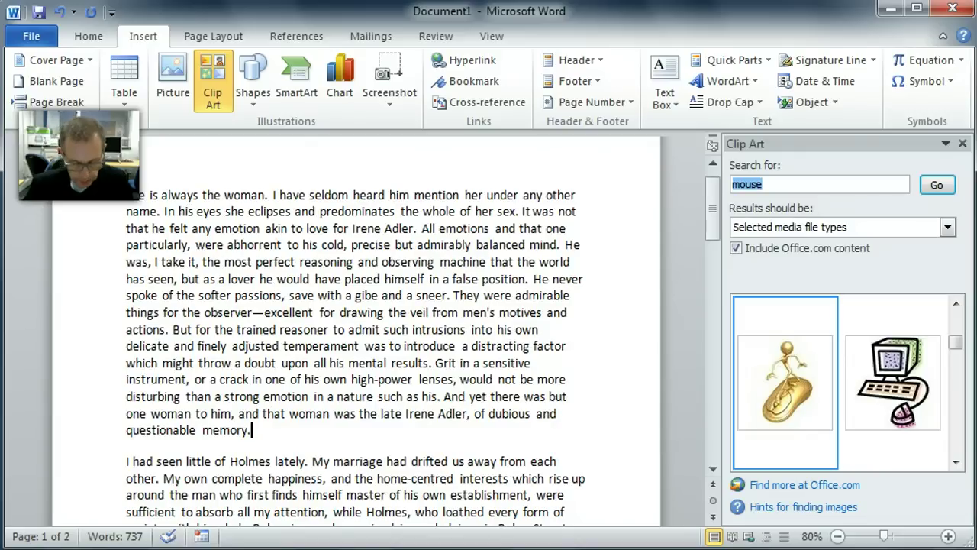
pyautogui.write('holmes')
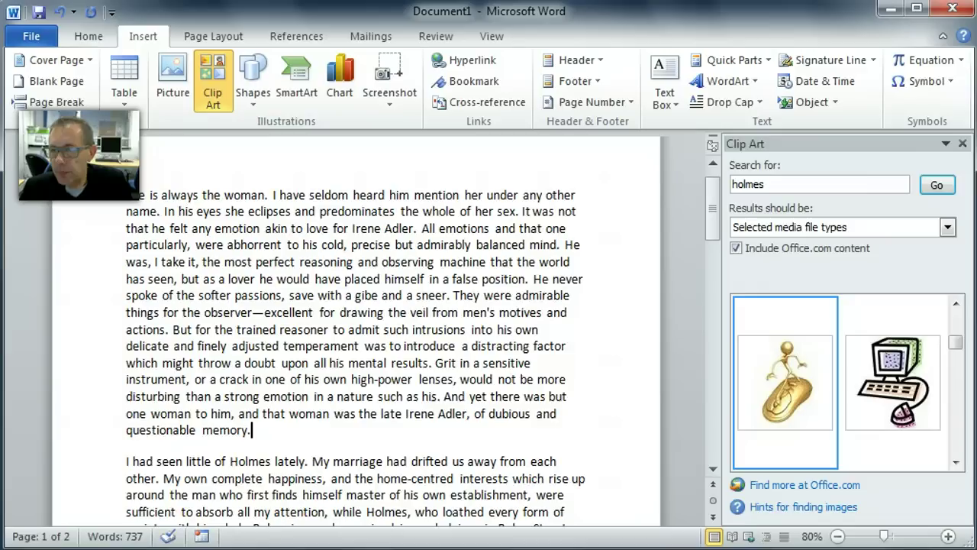
pyautogui.click(938, 186)
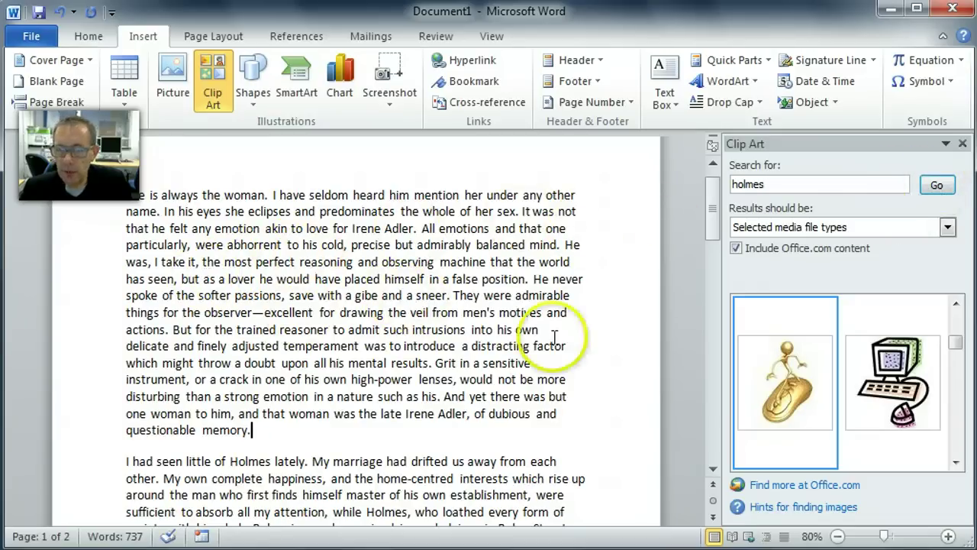
pyautogui.click(936, 186)
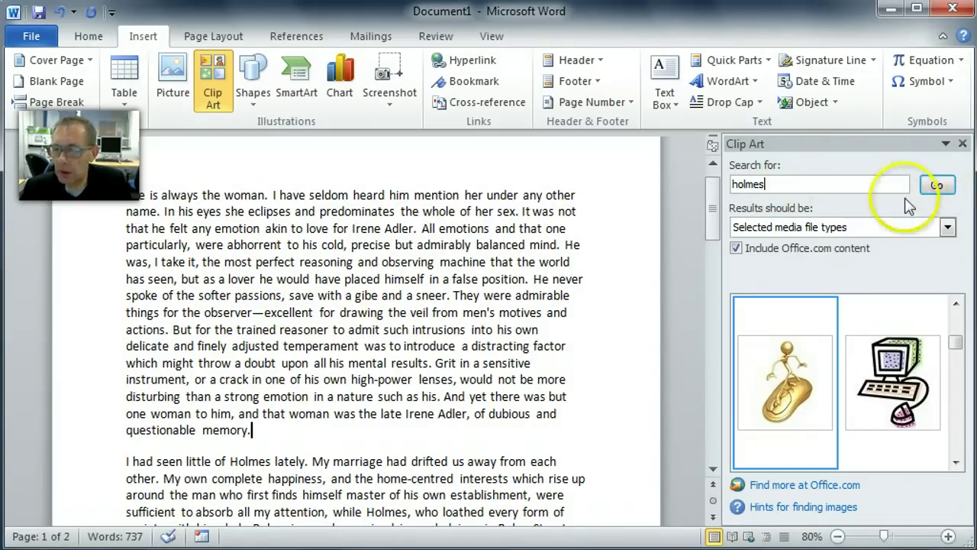
# Try out the media type filters by switching Photographs, Videos, Audio and Illustrations on and off, ending with all media types selected.
pyautogui.click(946, 227)
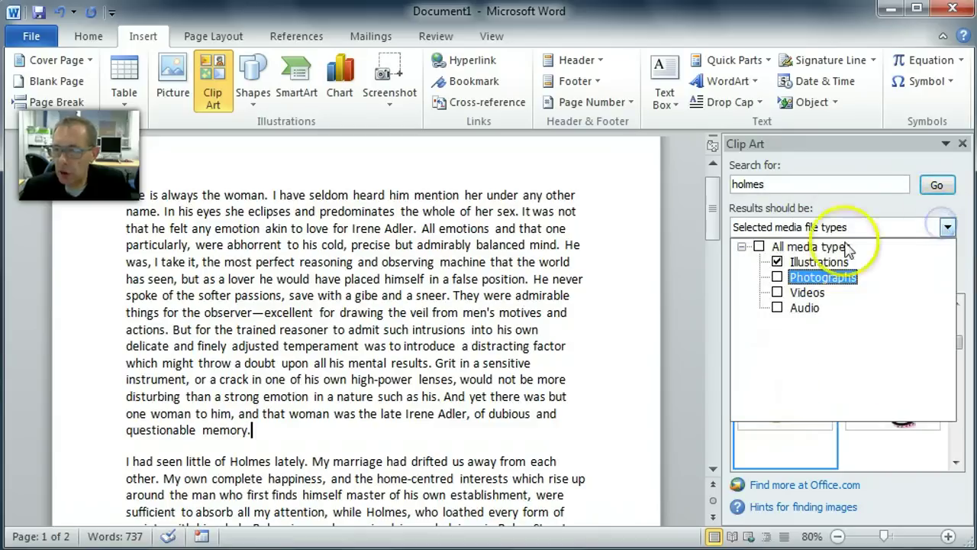
pyautogui.click(778, 277)
pyautogui.click(778, 292)
pyautogui.click(777, 308)
pyautogui.click(777, 293)
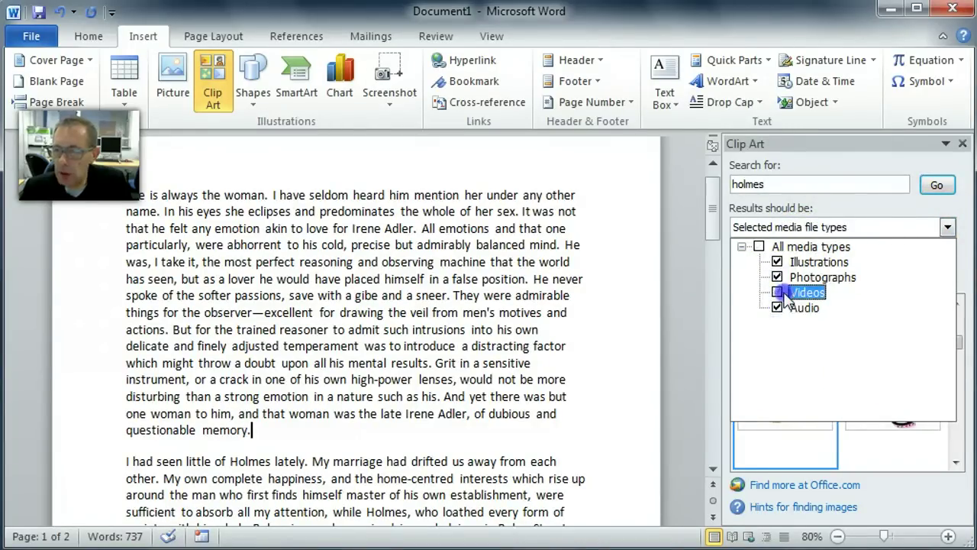
pyautogui.click(778, 278)
pyautogui.click(777, 262)
pyautogui.click(777, 307)
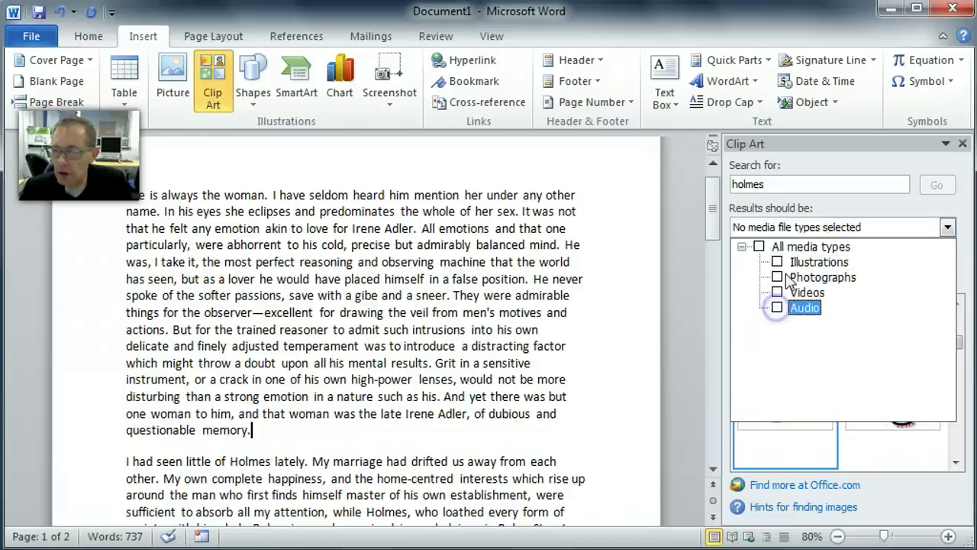
pyautogui.click(758, 246)
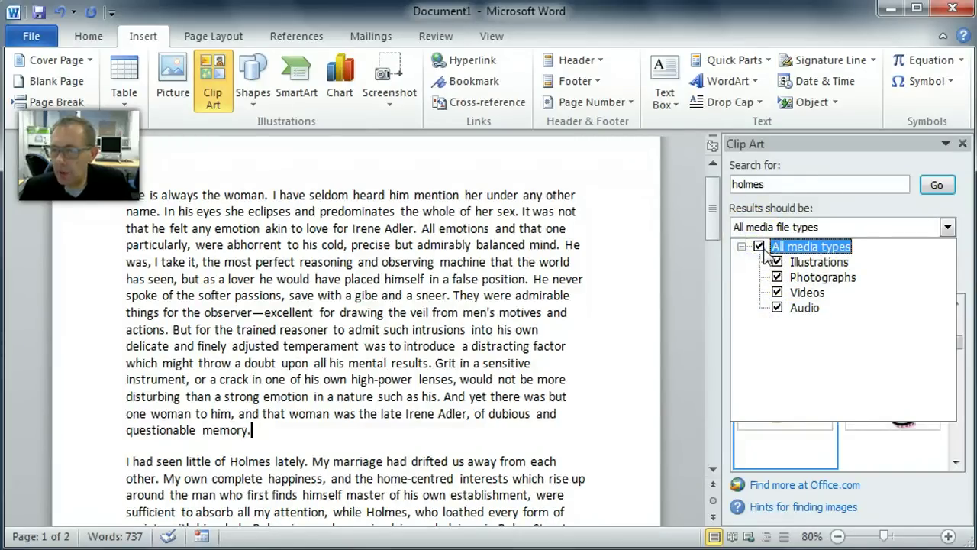
# Limit the clip art results to Illustrations only.
pyautogui.click(758, 245)
pyautogui.click(778, 262)
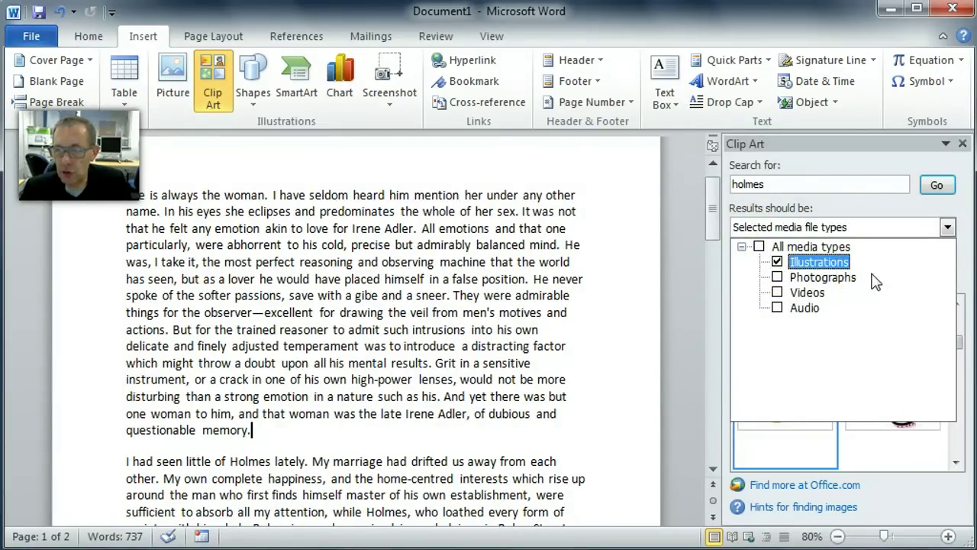
pyautogui.click(778, 278)
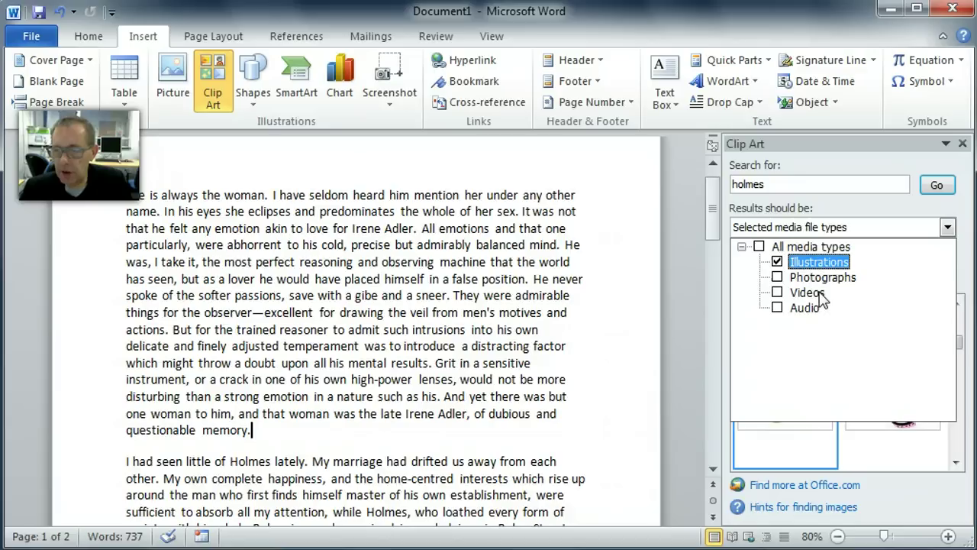
pyautogui.click(811, 302)
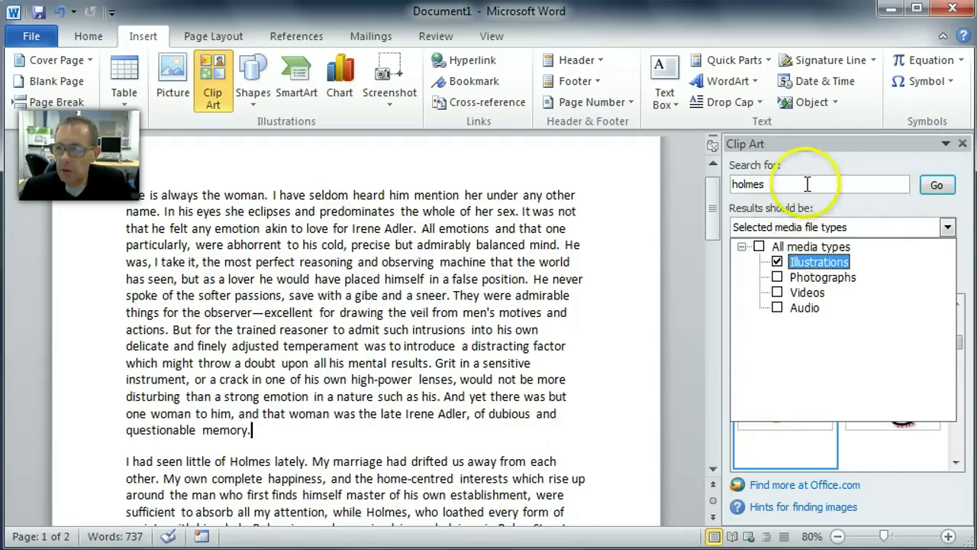
# Run the clip art search for "holmes" and insert the deerstalker-and-magnifying-glass illustration after the first paragraph.
pyautogui.click(938, 185)
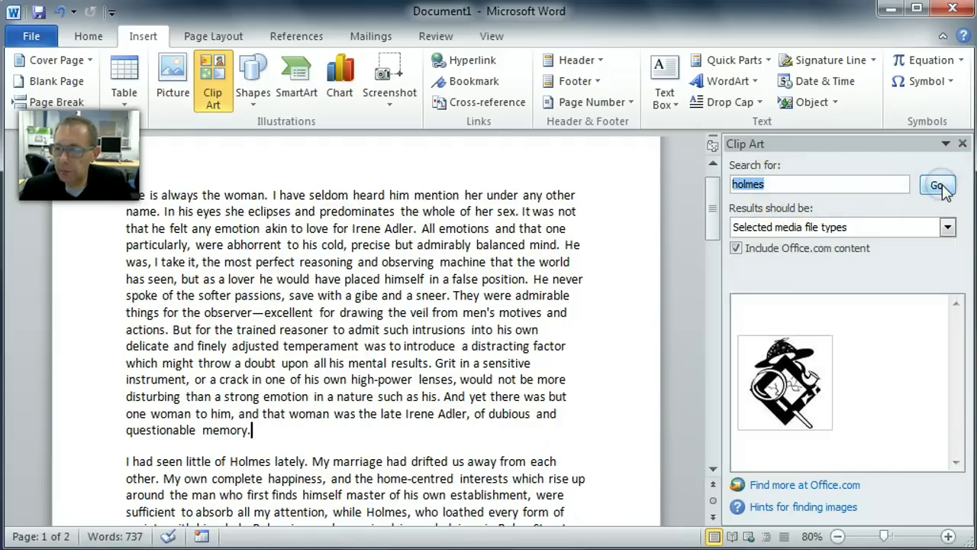
pyautogui.click(957, 463)
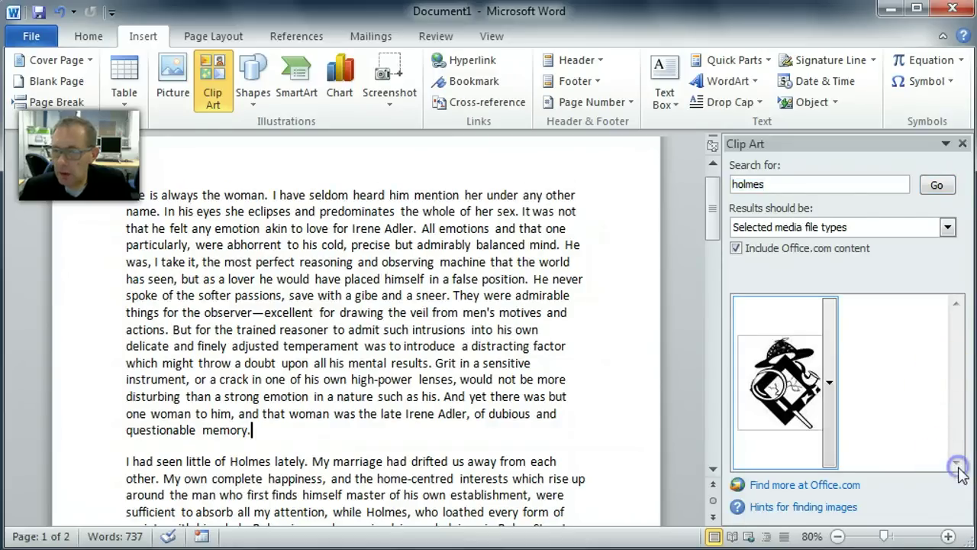
pyautogui.click(797, 384)
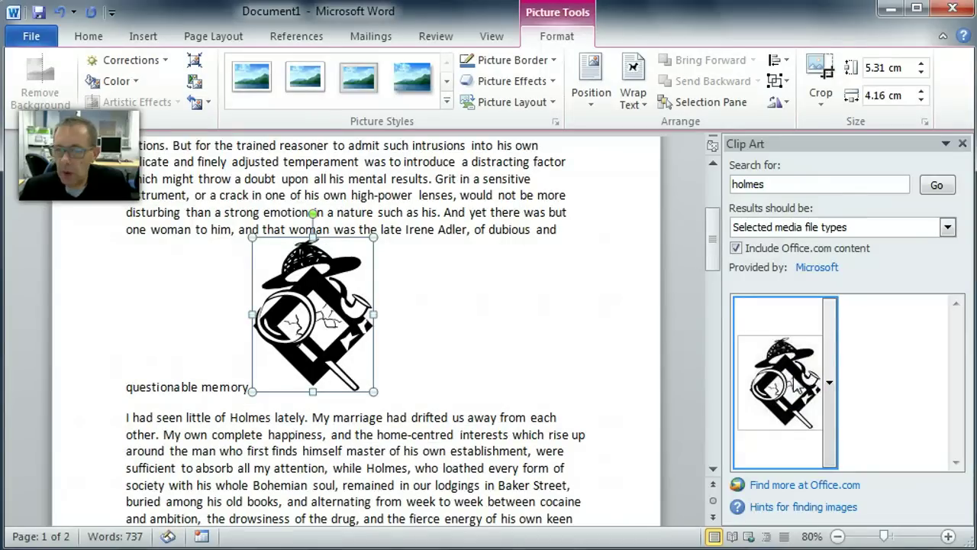
# Try to move the inserted picture sideways within its line of text.
pyautogui.click(349, 331)
pyautogui.moveTo(305, 313); pyautogui.dragTo(457, 320)
pyautogui.click(423, 311)
pyautogui.click(324, 313)
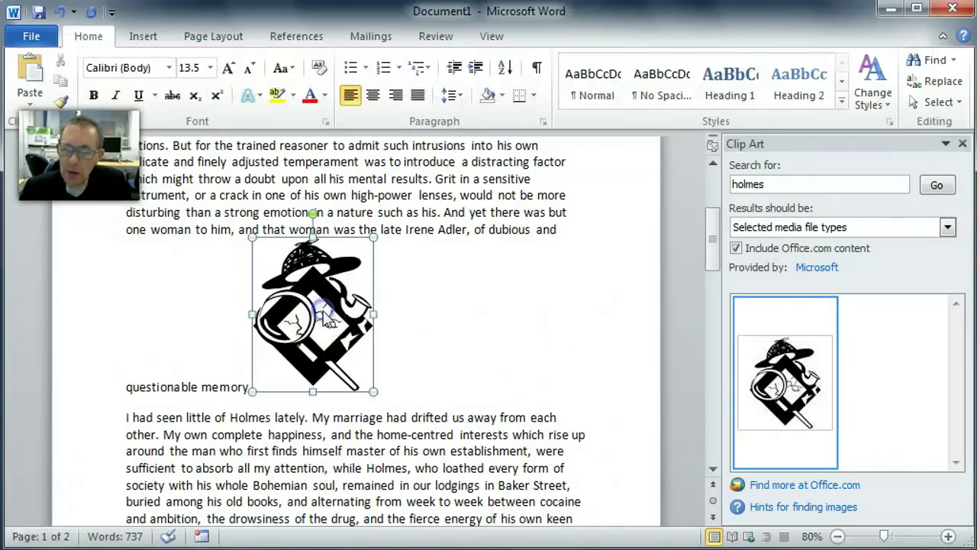
pyautogui.moveTo(327, 320)
pyautogui.mouseDown()
pyautogui.moveTo(322, 273)
pyautogui.moveTo(271, 324)
pyautogui.mouseUp()
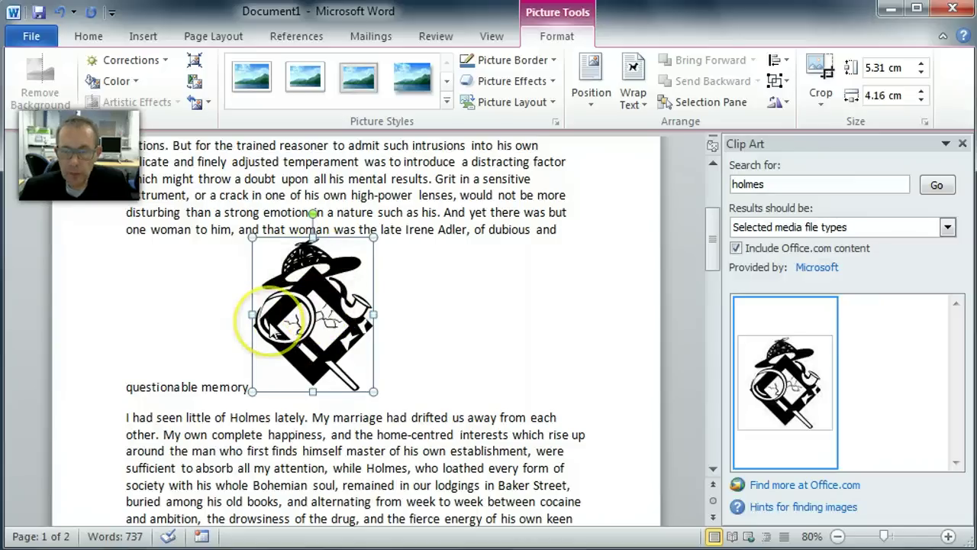
# Close the Clip Art pane and set the picture's text wrapping to Square.
pyautogui.click(963, 144)
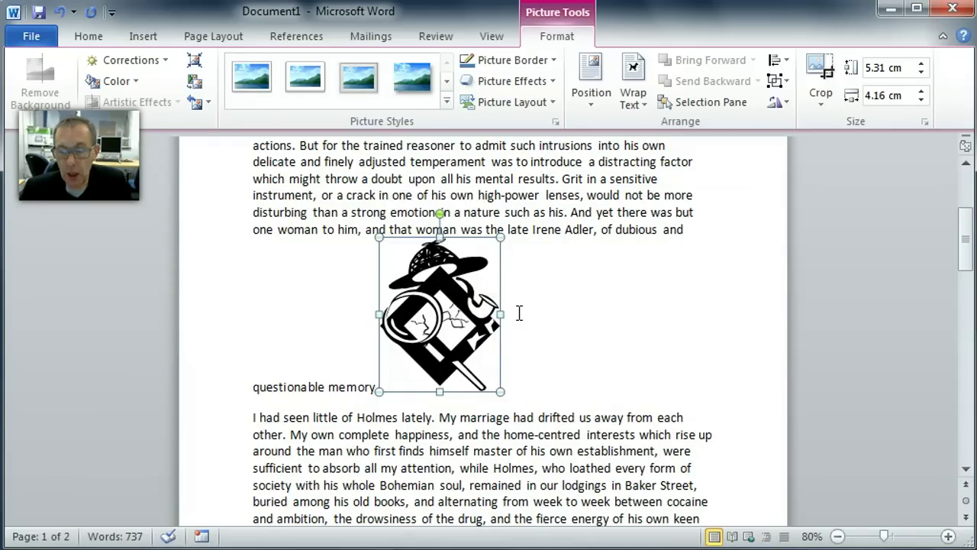
pyautogui.click(540, 353)
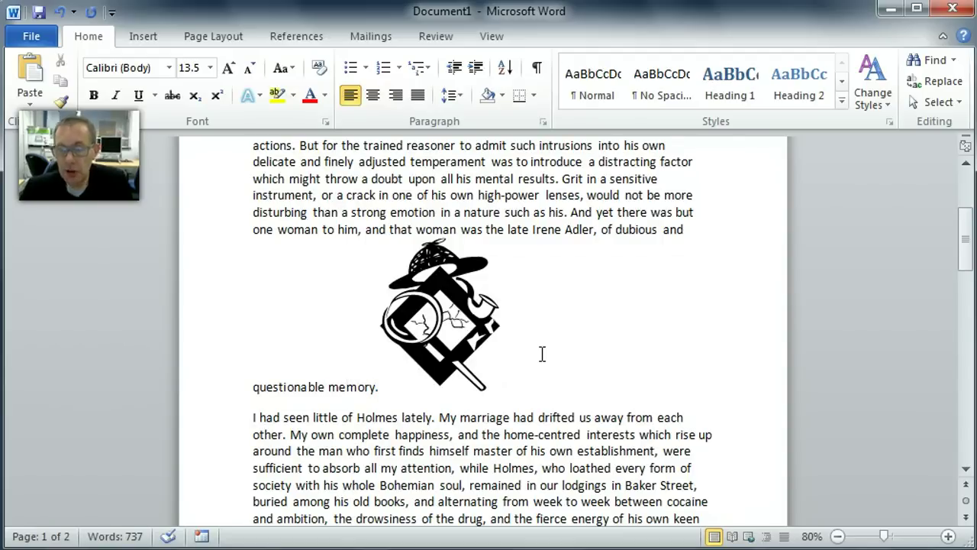
pyautogui.click(452, 305)
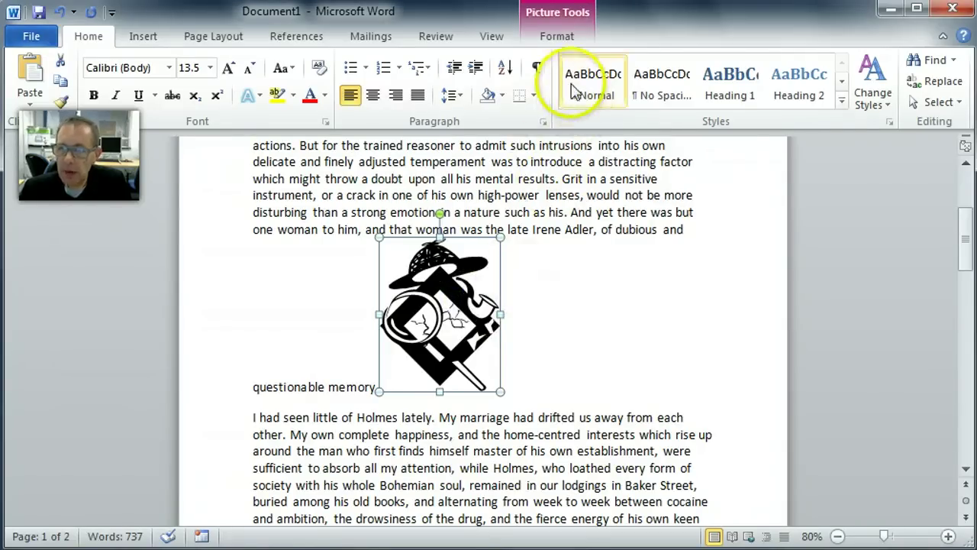
pyautogui.click(564, 39)
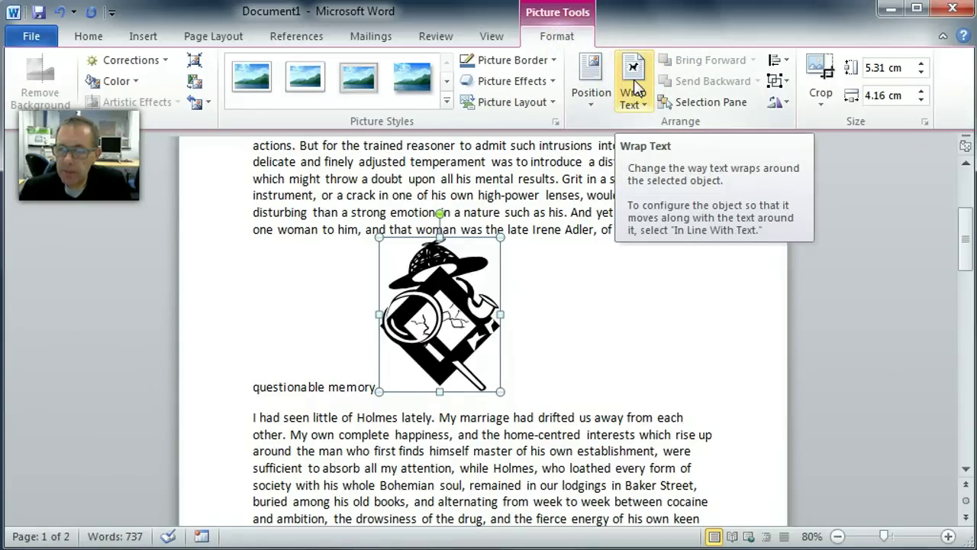
pyautogui.click(602, 227)
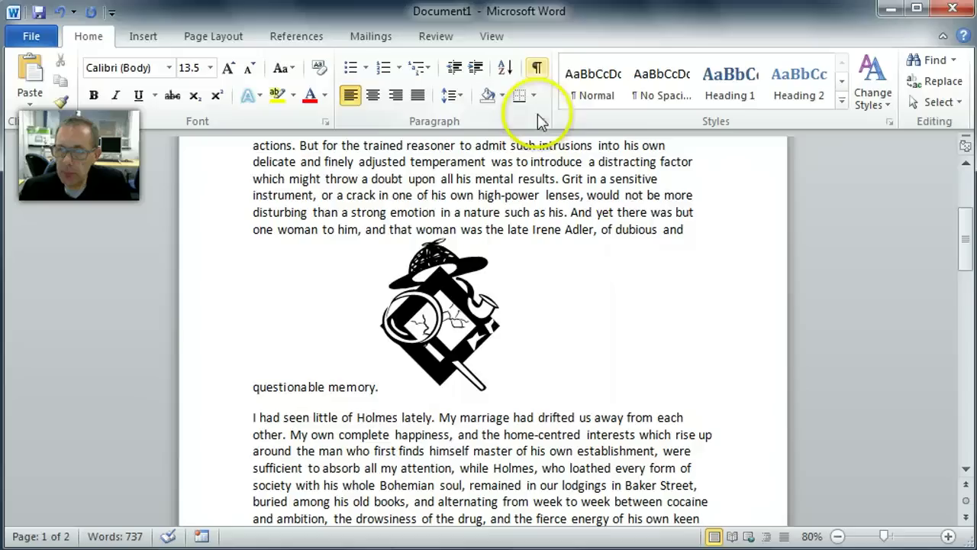
pyautogui.click(451, 313)
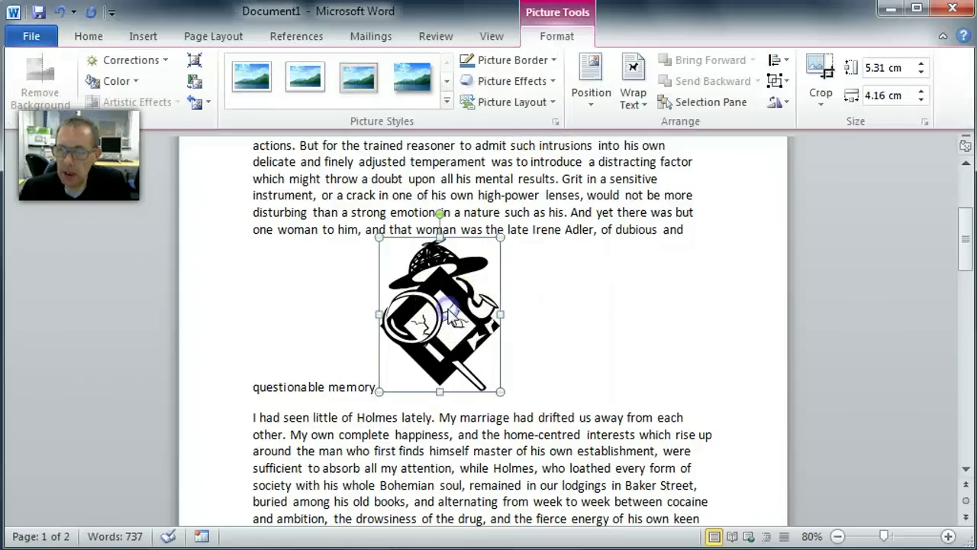
pyautogui.click(632, 79)
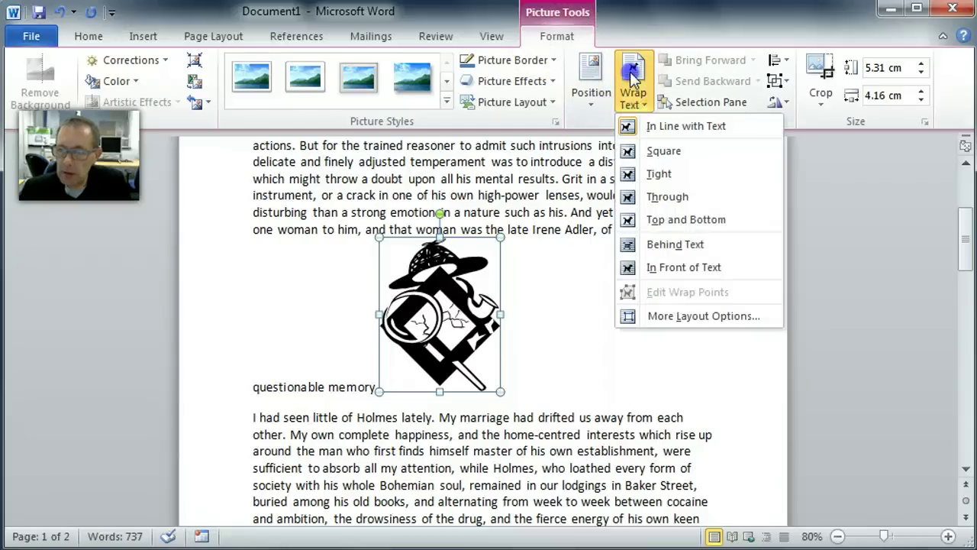
pyautogui.click(660, 153)
# Move the picture to the right margin beside the first two paragraphs and enlarge it to about 9.99 by 7.82 cm.
pyautogui.moveTo(450, 330); pyautogui.dragTo(654, 316)
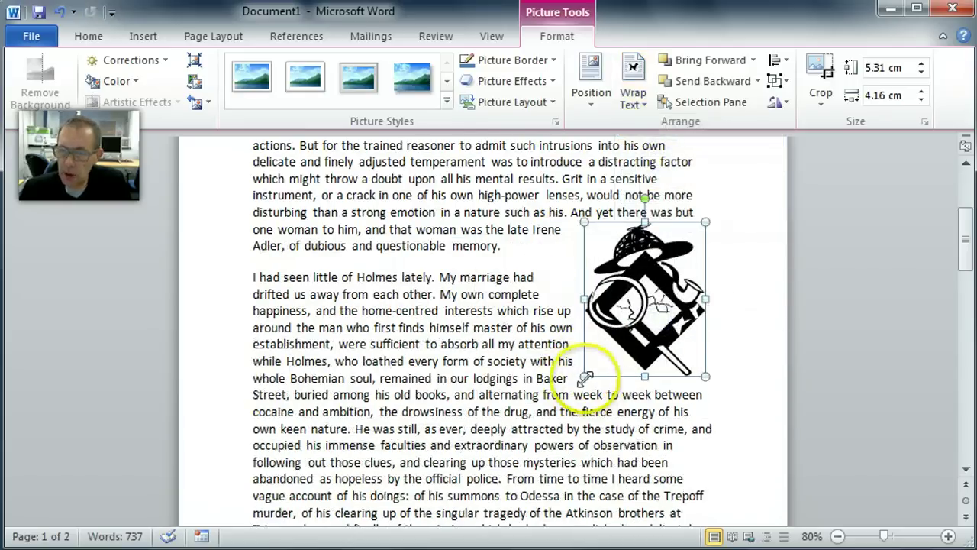
pyautogui.moveTo(585, 375); pyautogui.dragTo(479, 512)
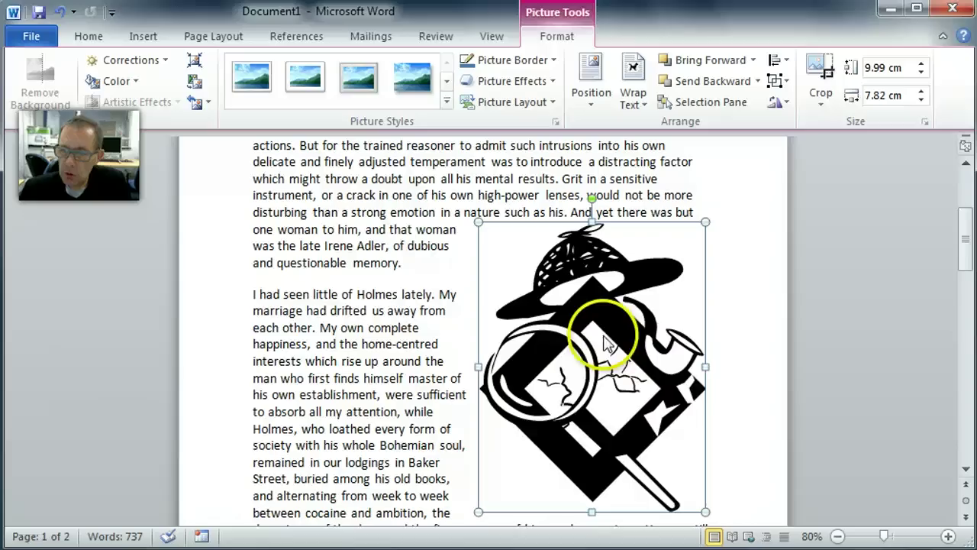
pyautogui.moveTo(603, 352); pyautogui.dragTo(632, 344)
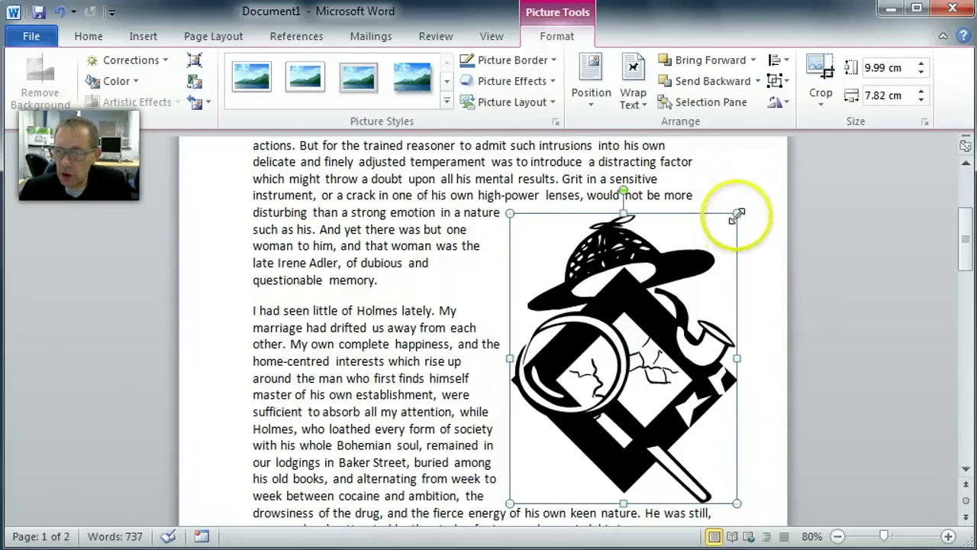
# Shrink the picture proportionally to about 7.72 by 6.04 cm and place it at the right margin beside the second paragraph.
pyautogui.moveTo(737, 213); pyautogui.dragTo(674, 283)
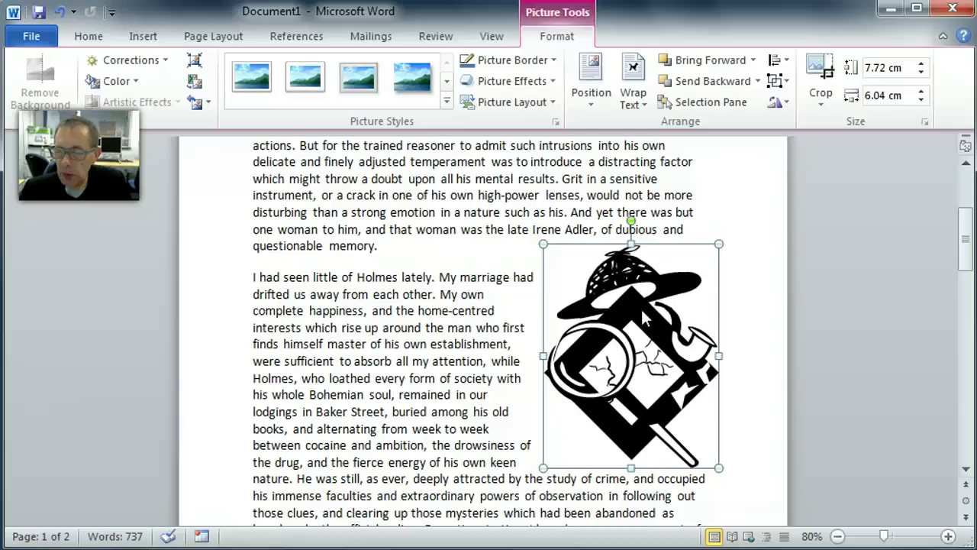
pyautogui.click(661, 310)
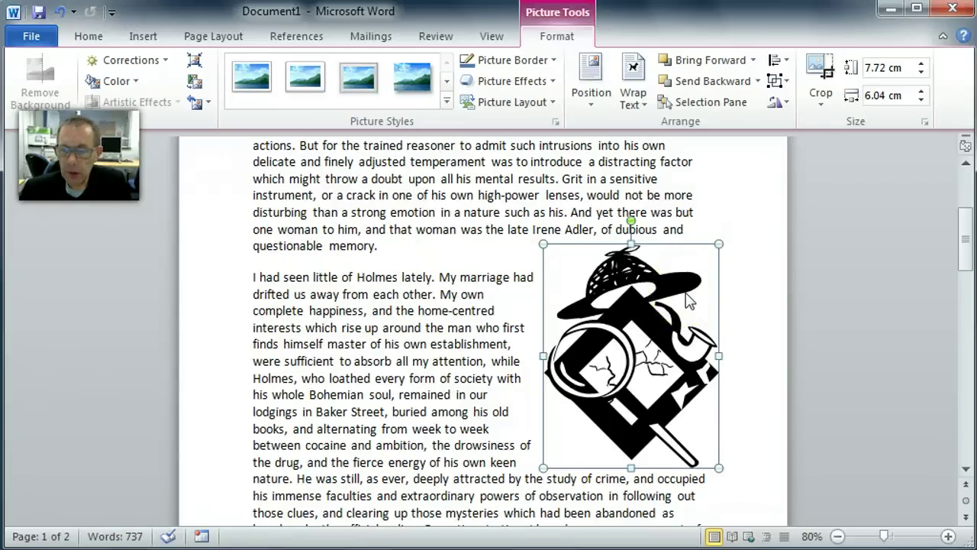
# Stretch the picture horizontally to about 11.12 cm wide, then undo the stretch.
pyautogui.moveTo(604, 359); pyautogui.dragTo(399, 371)
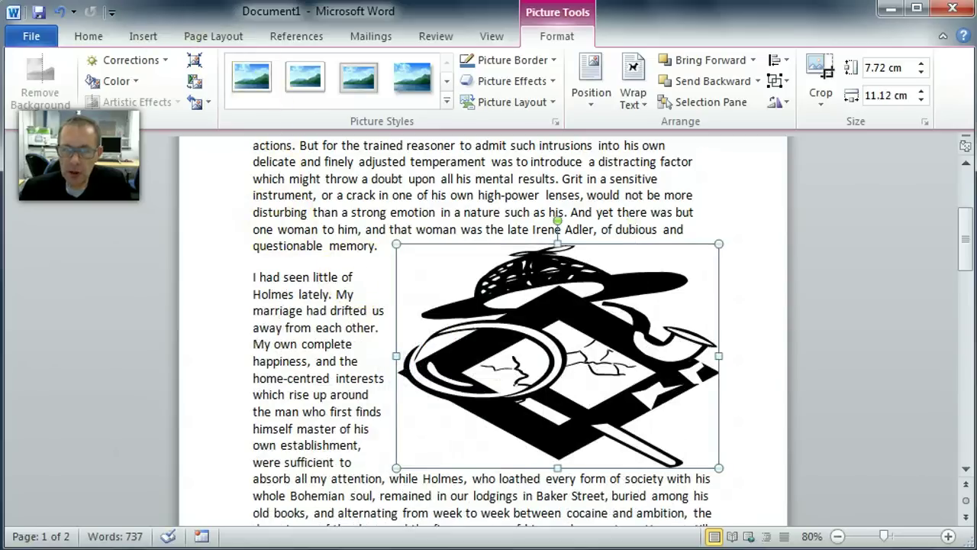
pyautogui.click(57, 14)
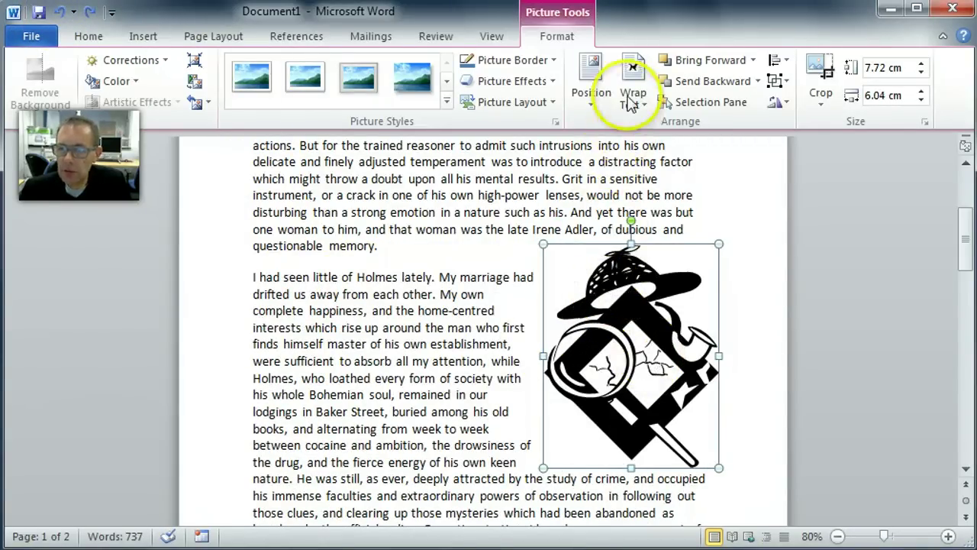
# Move the picture to the middle of the second paragraph so the text wraps on both sides of it.
pyautogui.click(630, 103)
pyautogui.click(600, 377)
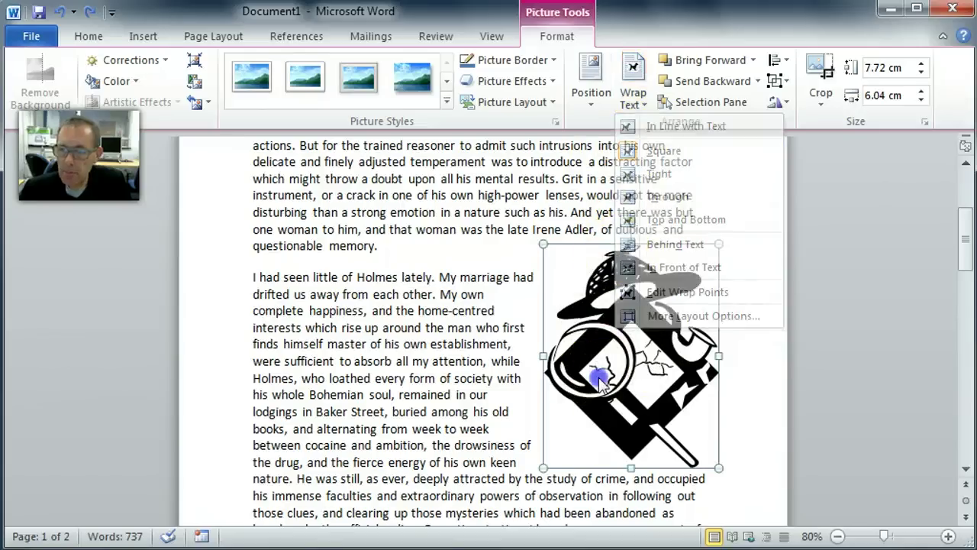
pyautogui.moveTo(624, 373); pyautogui.dragTo(477, 380)
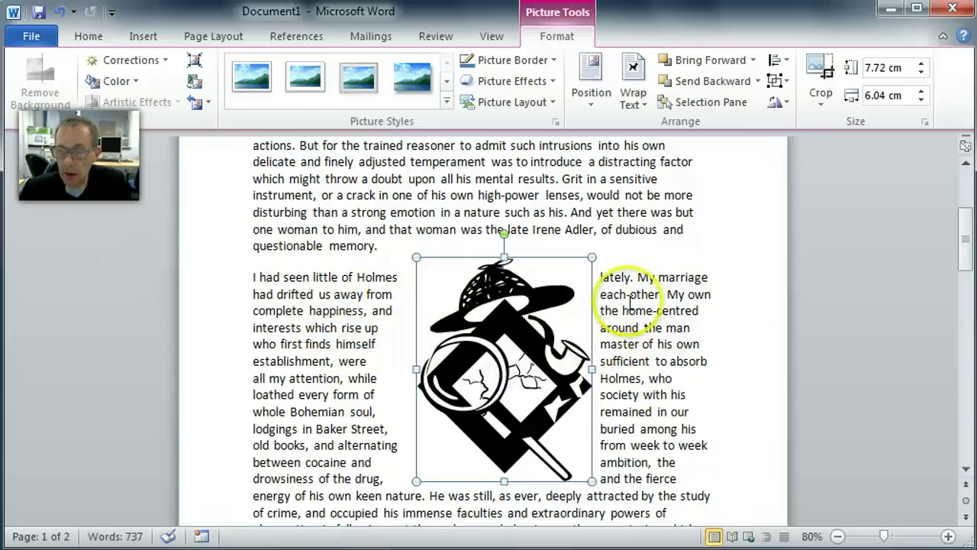
# Move the picture to the left margin beside the second paragraph and set its text wrapping to Tight.
pyautogui.moveTo(497, 353); pyautogui.dragTo(324, 351)
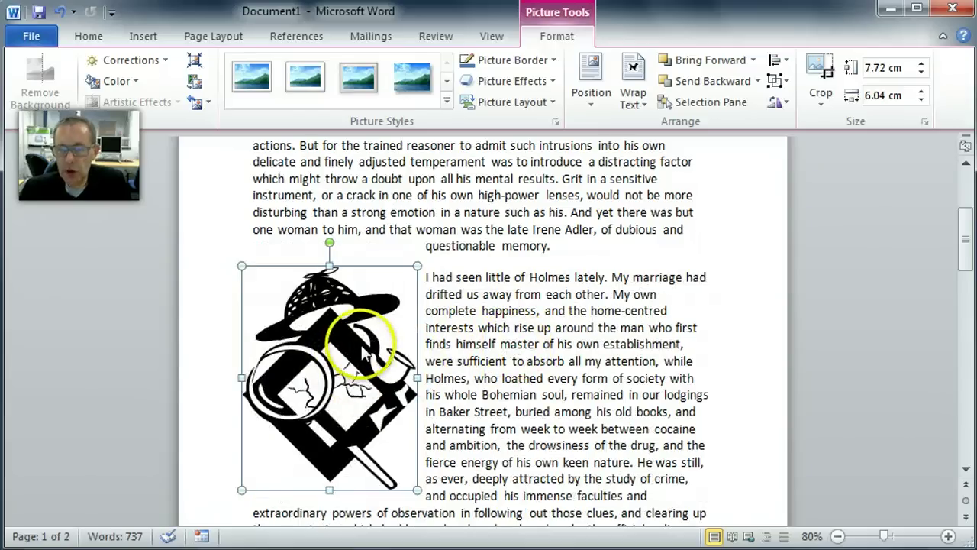
pyautogui.click(644, 103)
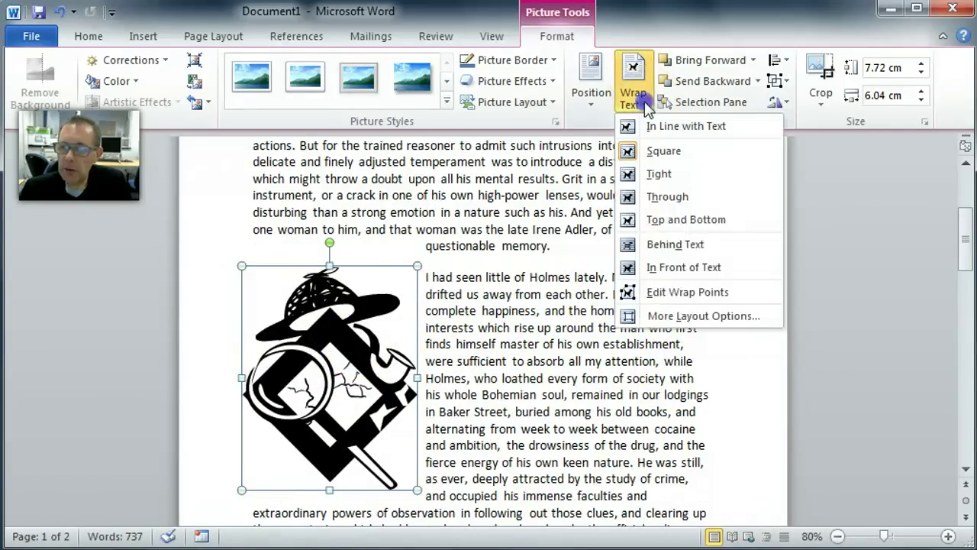
pyautogui.click(660, 178)
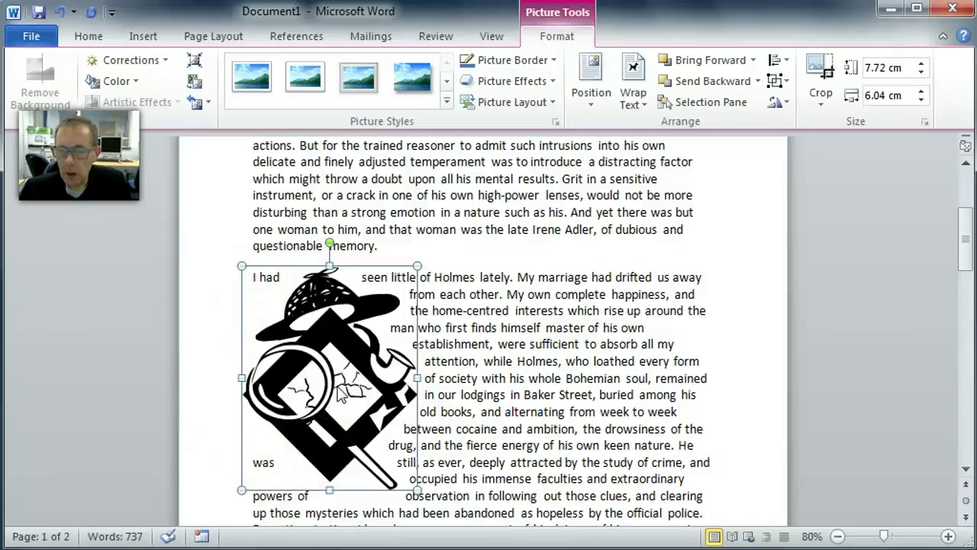
# Move the tightly wrapped picture to the right margin of the second paragraph and back to the left margin.
pyautogui.moveTo(339, 383); pyautogui.dragTo(611, 391)
pyautogui.click(464, 361)
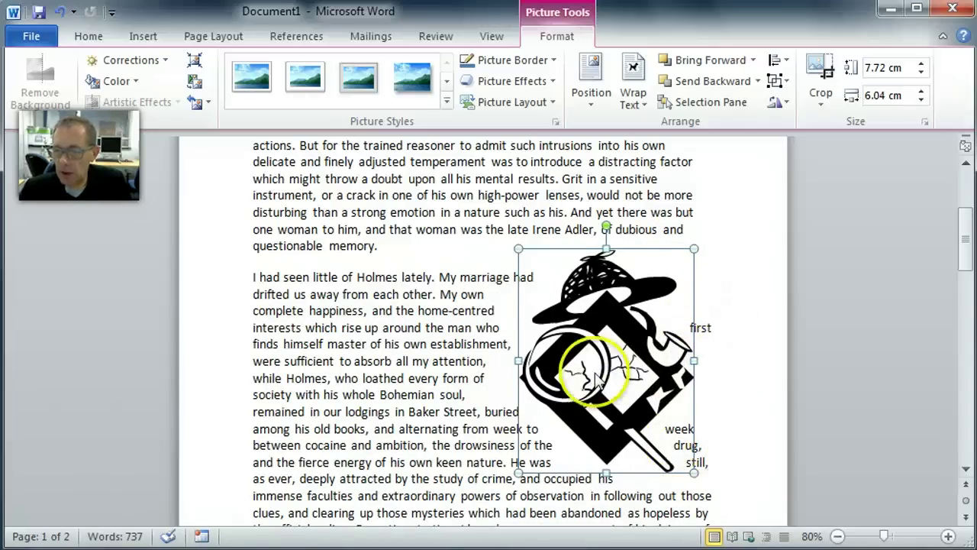
pyautogui.moveTo(589, 360); pyautogui.dragTo(328, 380)
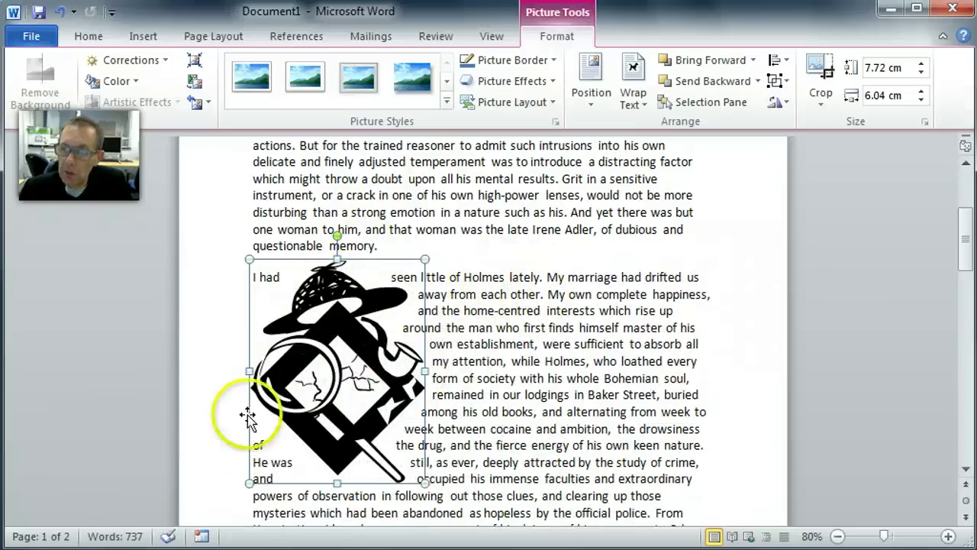
# Edit the picture's wrap points, pulling the outline outward at its upper-left and lower-left so no text flows left of the picture.
pyautogui.click(648, 113)
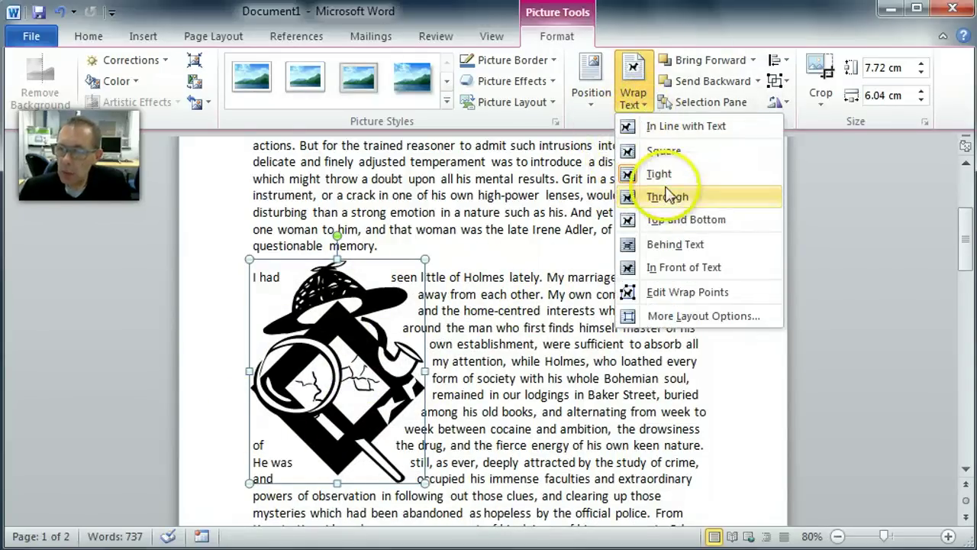
pyautogui.click(661, 294)
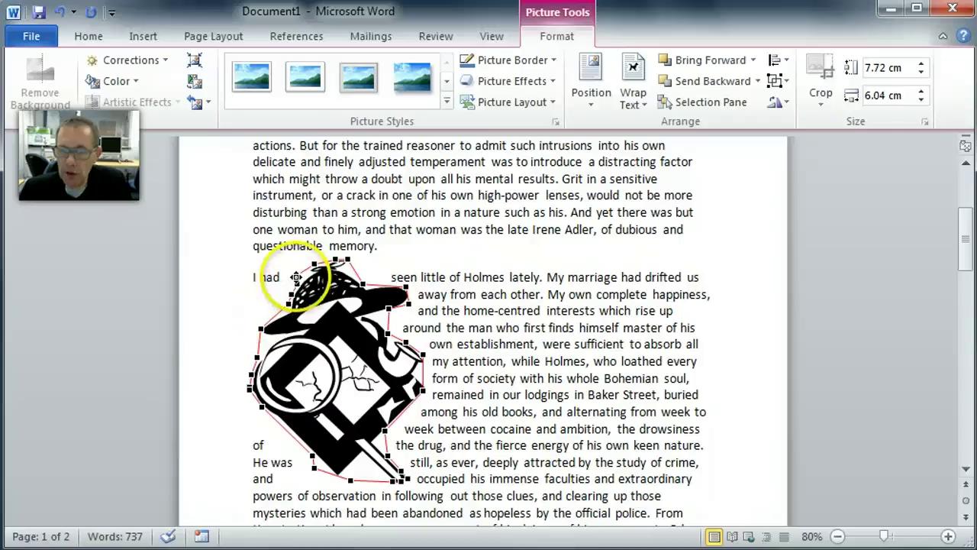
pyautogui.moveTo(295, 276); pyautogui.dragTo(249, 260)
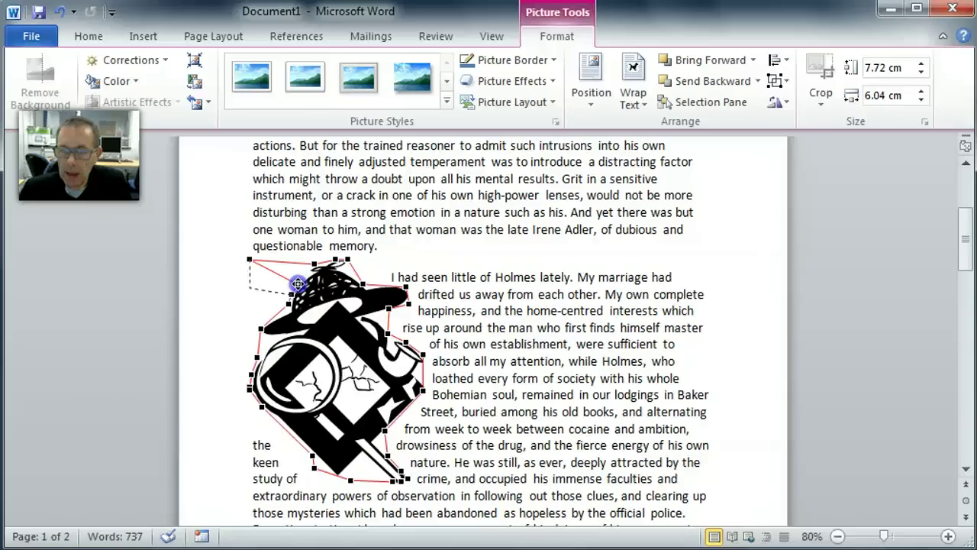
pyautogui.moveTo(255, 297); pyautogui.dragTo(232, 411)
pyautogui.moveTo(284, 416); pyautogui.dragTo(287, 436)
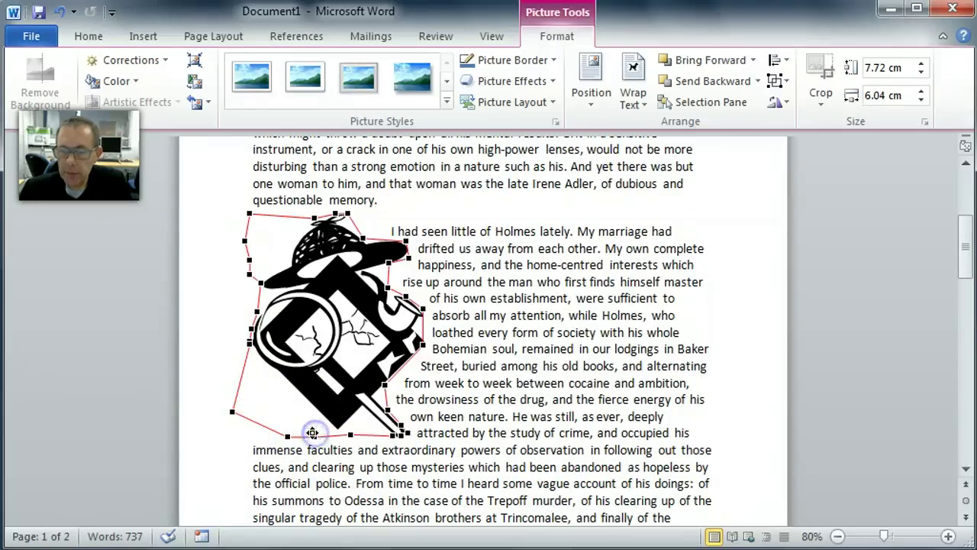
pyautogui.click(740, 271)
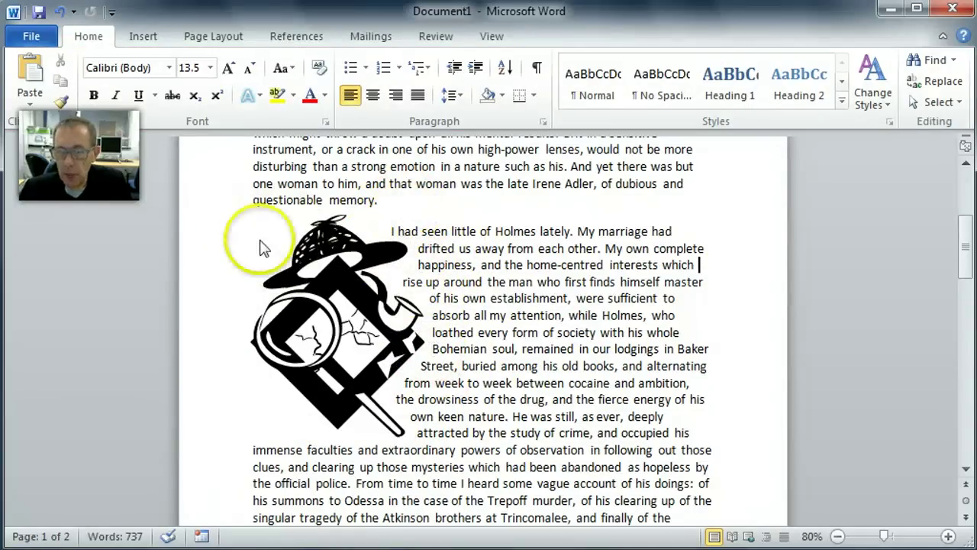
# Set the picture's text wrapping to Through and move it inward so the second paragraph flows on both sides.
pyautogui.click(366, 295)
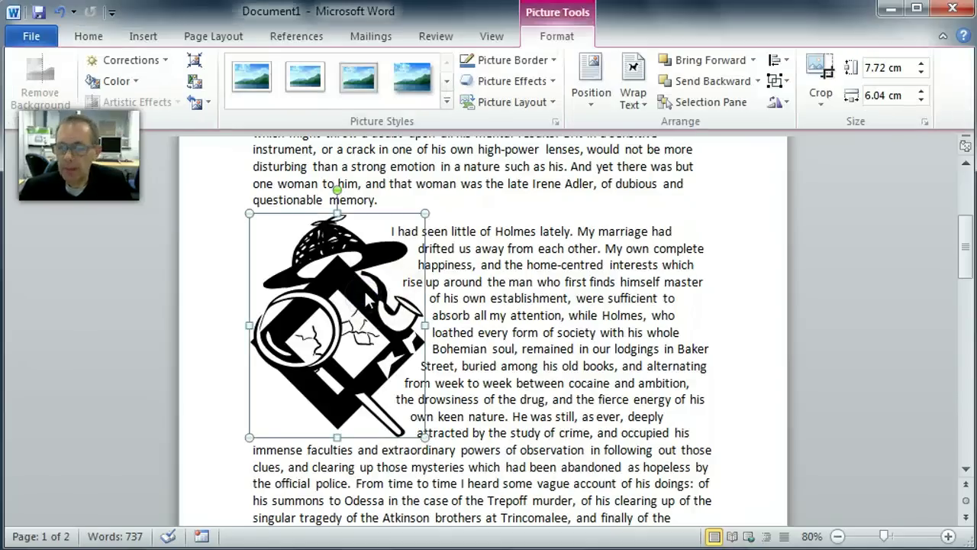
pyautogui.click(633, 85)
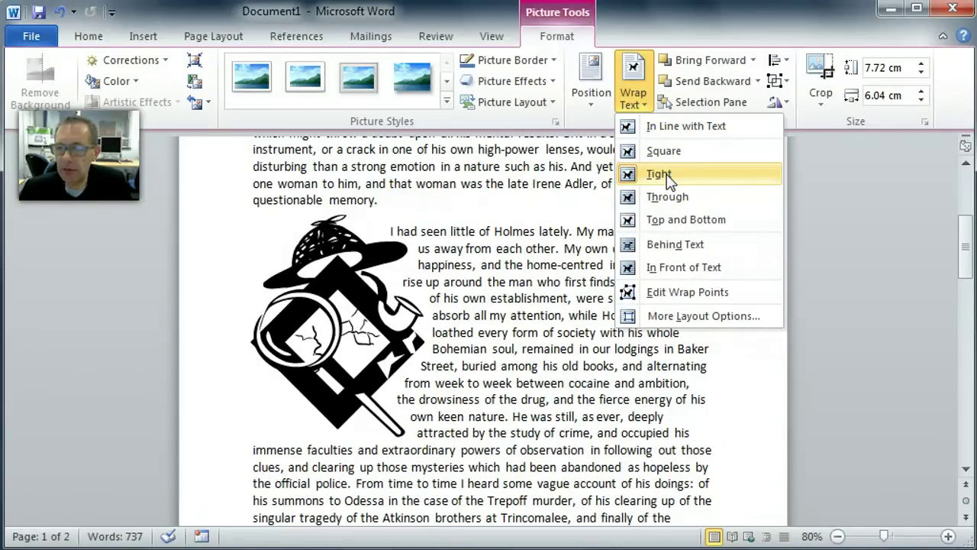
pyautogui.click(667, 198)
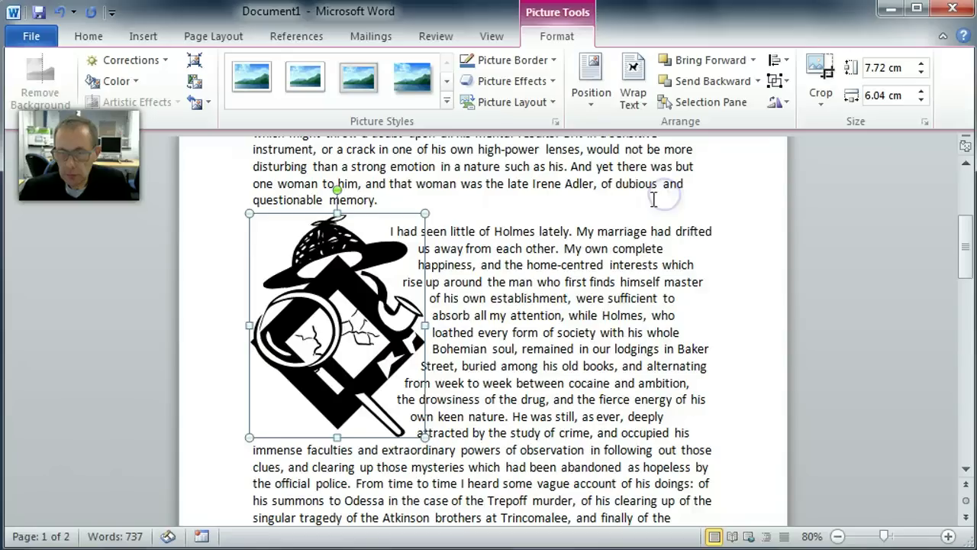
pyautogui.moveTo(342, 313); pyautogui.dragTo(437, 315)
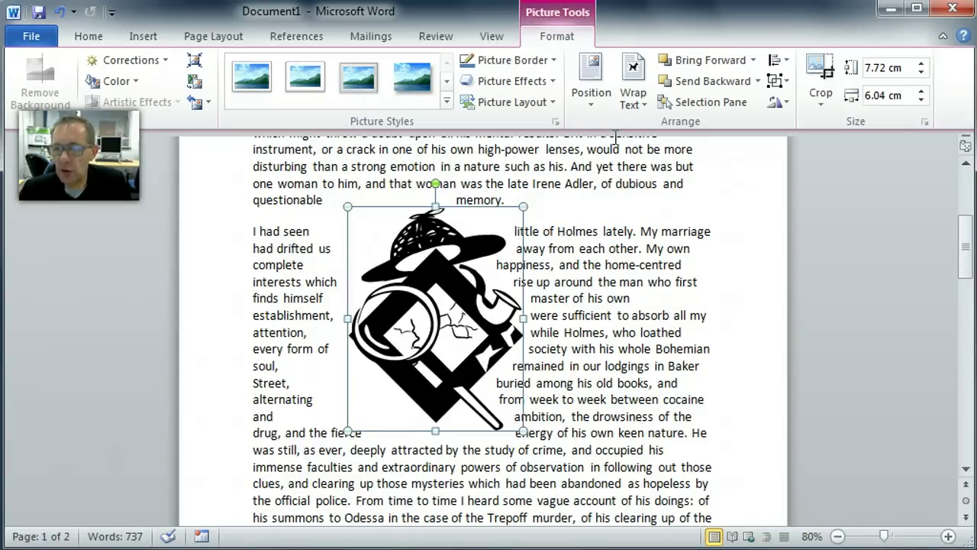
# Set the wrapping to Top and Bottom, shrink the picture to about 5.69 by 4.45 cm, and place it below the second paragraph's third line.
pyautogui.click(638, 96)
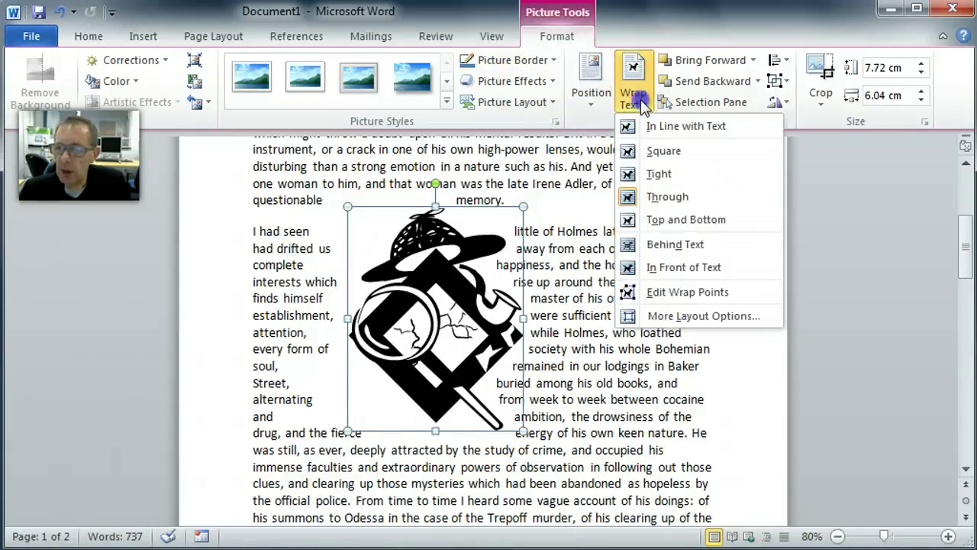
pyautogui.click(677, 219)
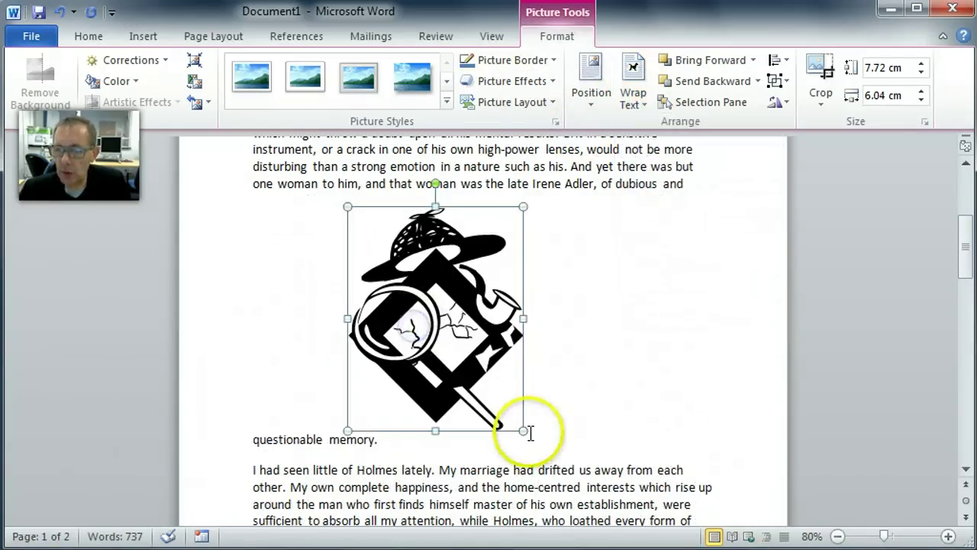
pyautogui.moveTo(523, 431); pyautogui.dragTo(477, 372)
pyautogui.moveTo(435, 303); pyautogui.dragTo(491, 447)
pyautogui.moveTo(449, 405); pyautogui.dragTo(454, 336)
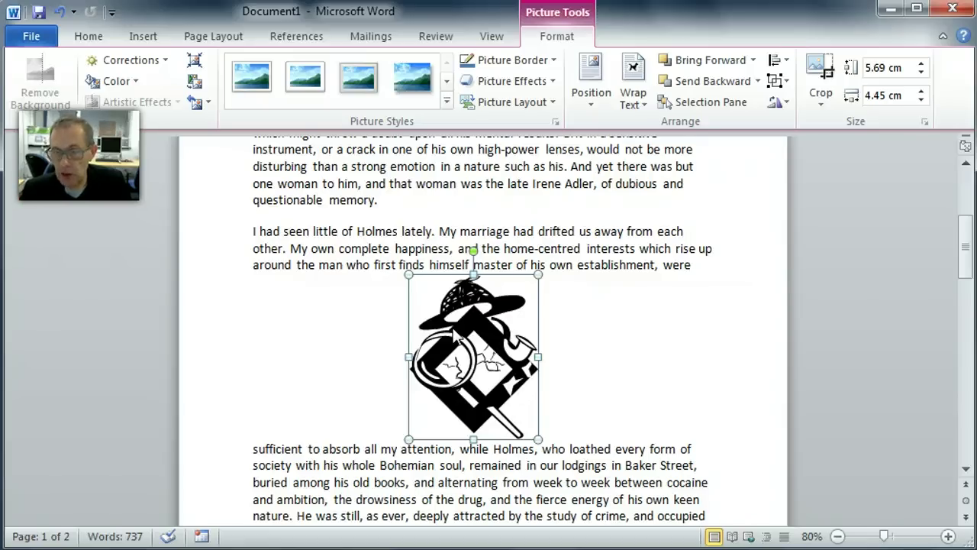
# Set the picture's text wrapping to Square and recolor it with the light tan-grey variation.
pyautogui.click(639, 107)
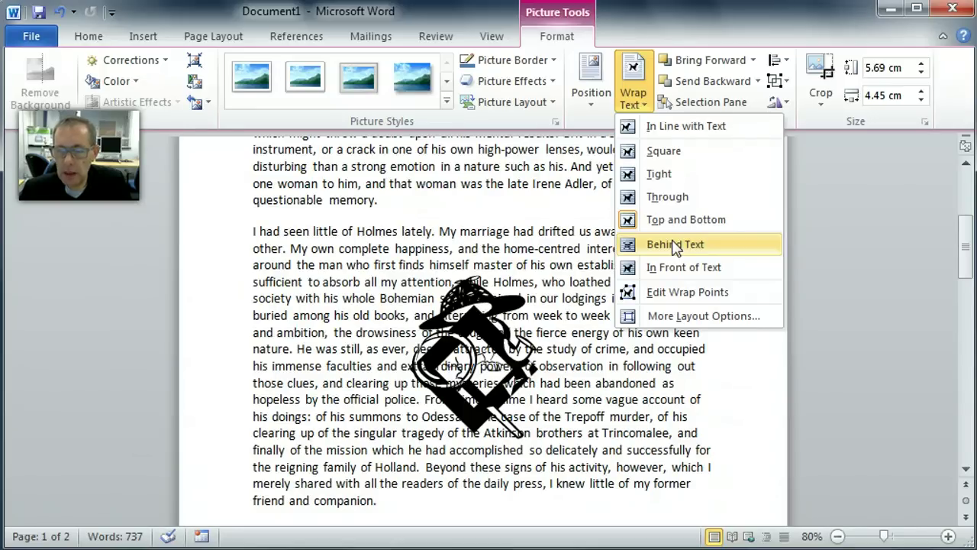
pyautogui.click(657, 150)
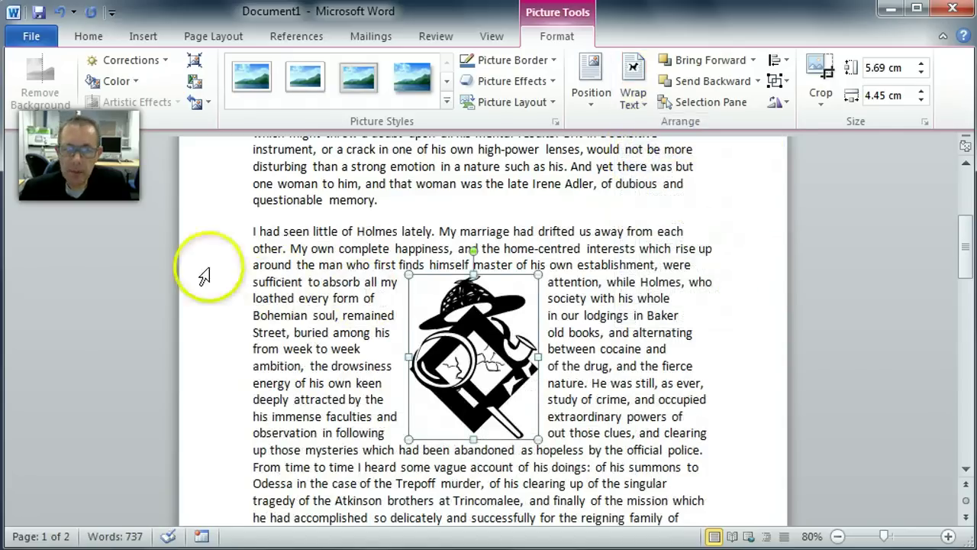
pyautogui.click(133, 86)
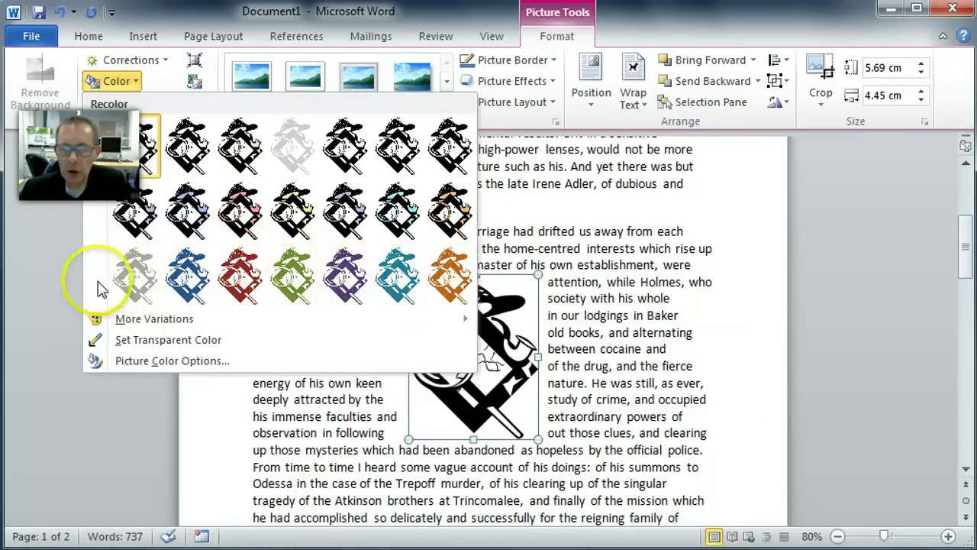
pyautogui.click(142, 281)
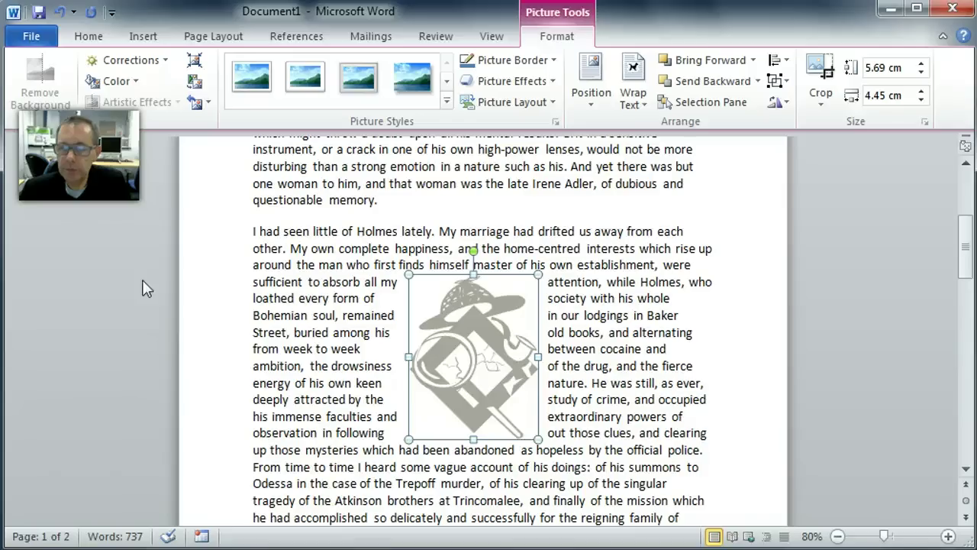
# Place the picture Behind Text and enlarge it proportionally to about 11.51 by 9.01 cm behind the second paragraph.
pyautogui.click(641, 103)
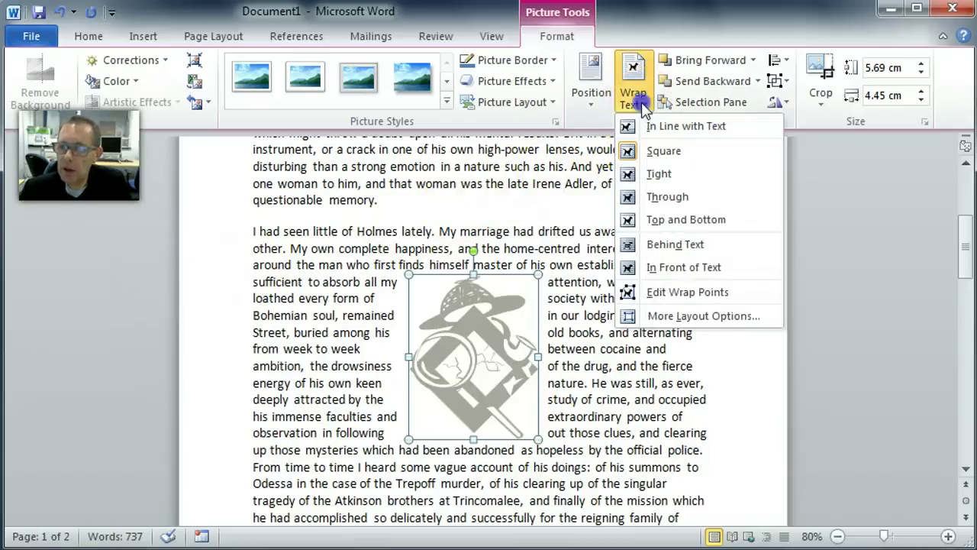
pyautogui.click(672, 245)
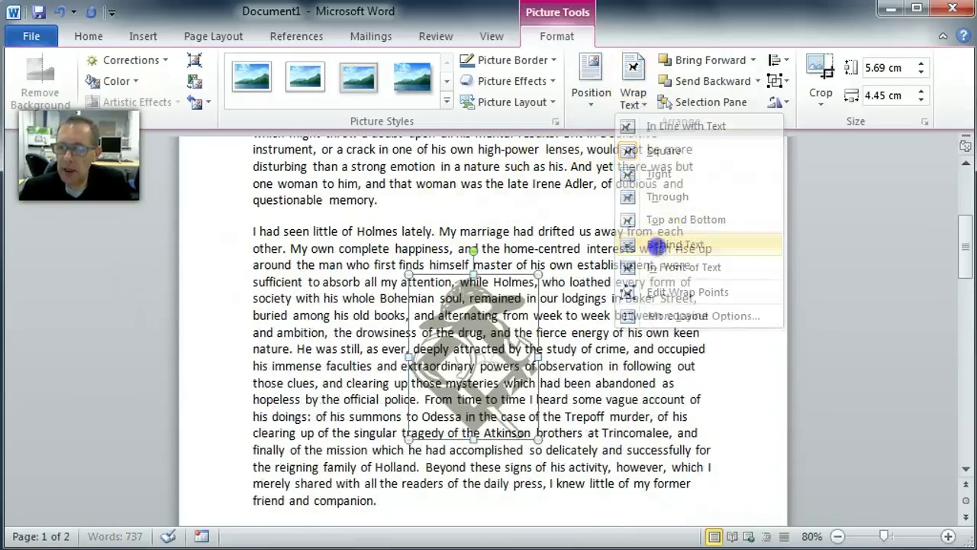
pyautogui.moveTo(410, 275); pyautogui.dragTo(340, 185)
pyautogui.moveTo(538, 439); pyautogui.dragTo(601, 519)
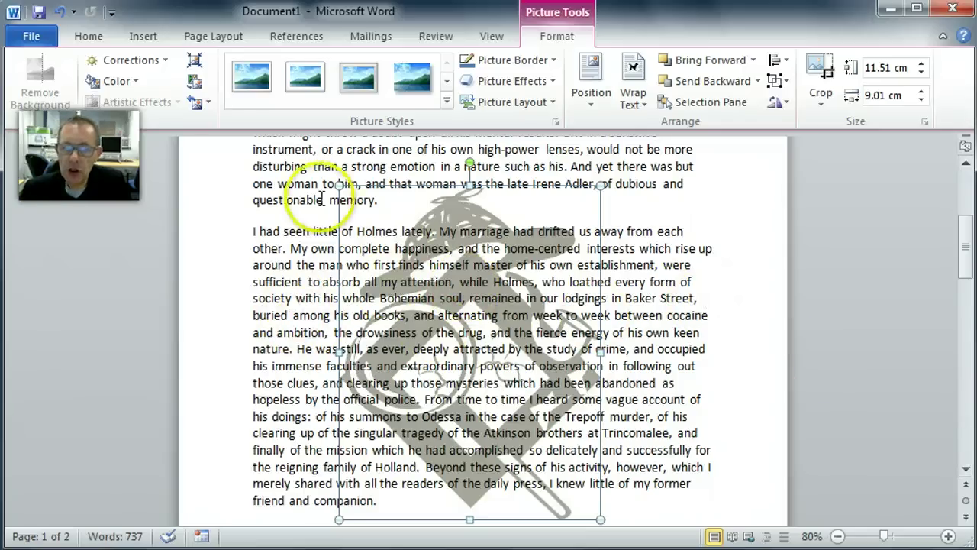
# Set the picture's text wrapping back to Square and restore its original black-and-white coloring.
pyautogui.click(633, 96)
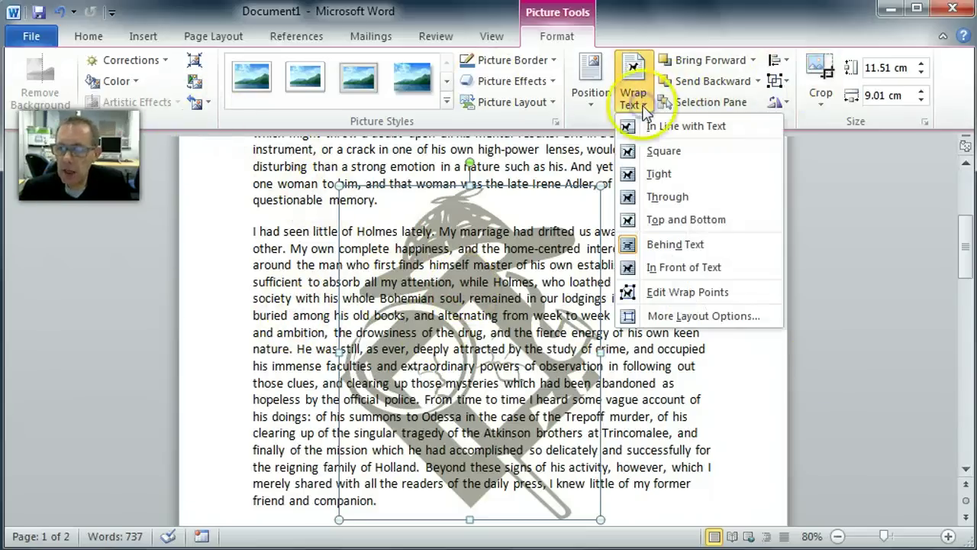
pyautogui.click(638, 152)
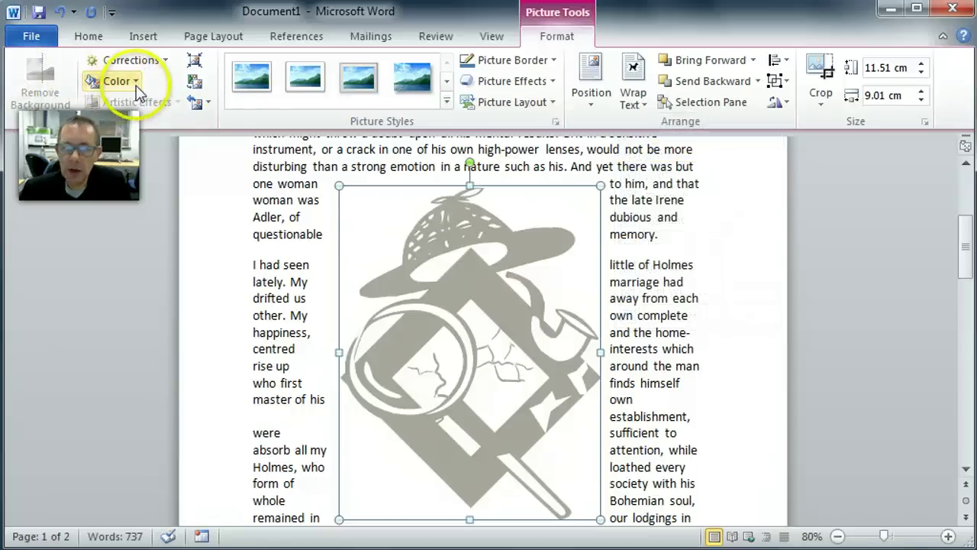
pyautogui.click(134, 82)
pyautogui.click(135, 144)
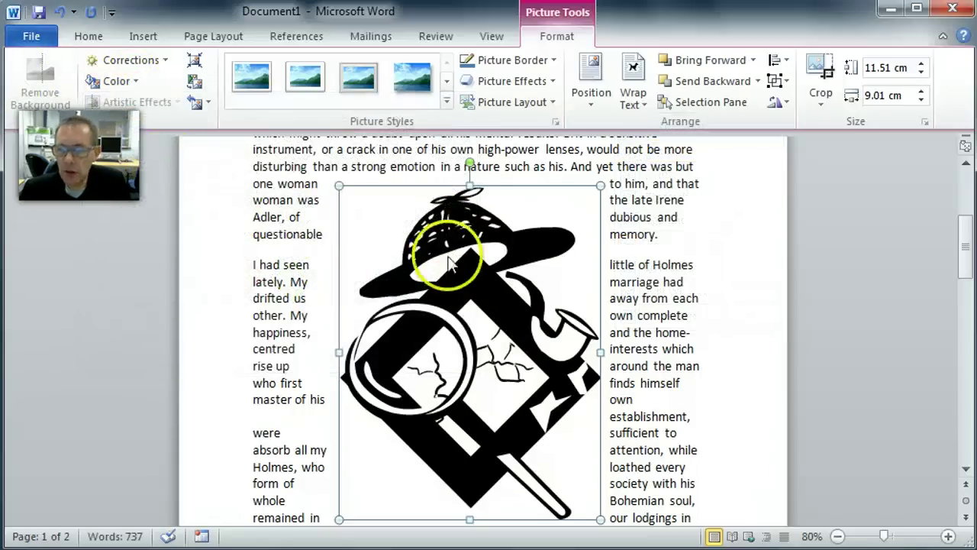
# Place the picture In Front of Text and shrink it proportionally to about 8.64 by 6.76 cm.
pyautogui.click(640, 101)
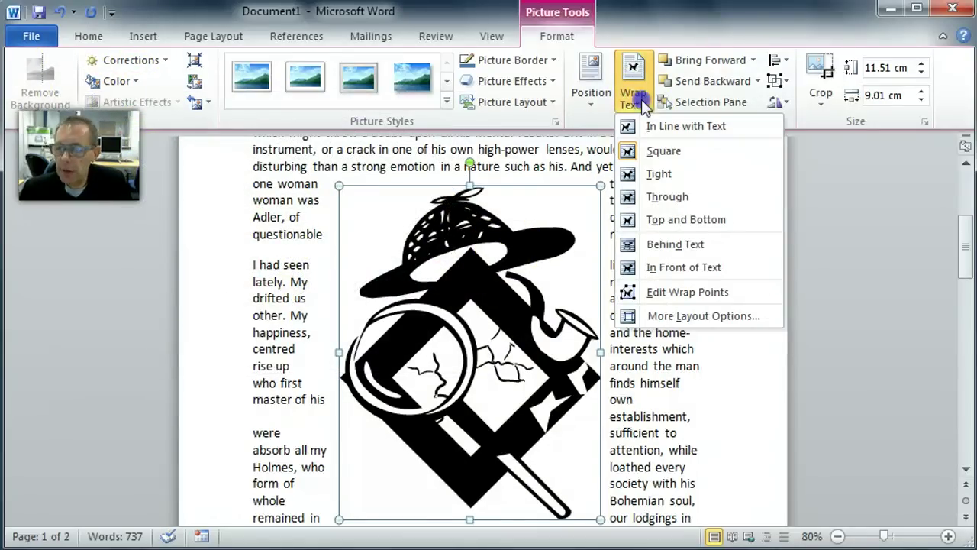
pyautogui.click(660, 269)
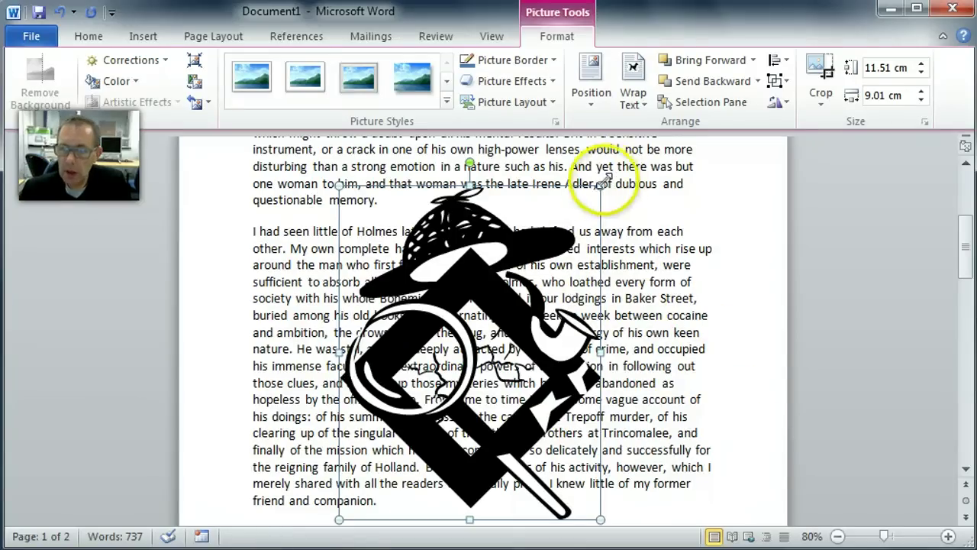
pyautogui.moveTo(601, 183); pyautogui.dragTo(535, 267)
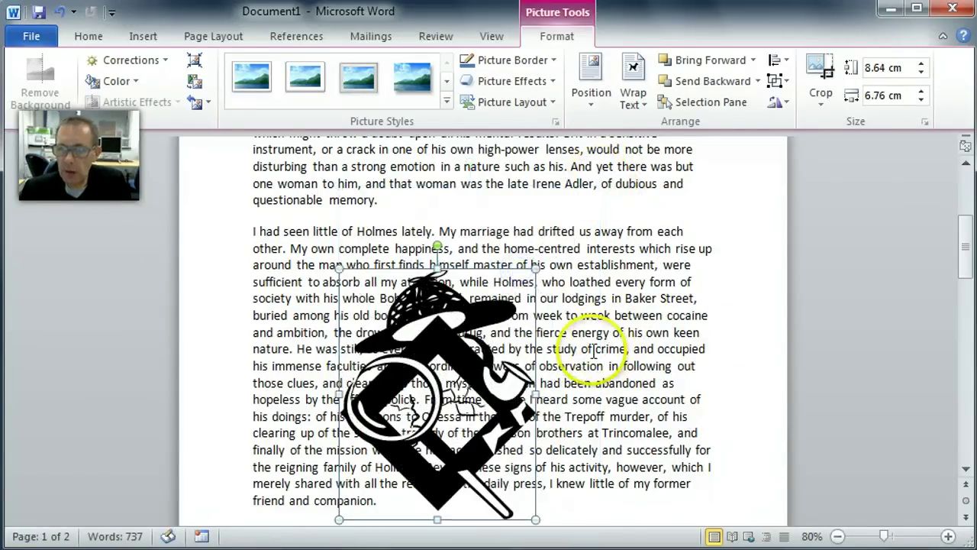
# Shrink the picture further from its upper-right corner, keeping its lower-left corner near the end of the second paragraph.
pyautogui.scroll(-1, 594, 351)
pyautogui.scroll(-2, 594, 352)
pyautogui.scroll(2, 594, 350)
pyautogui.scroll(-4, 595, 350)
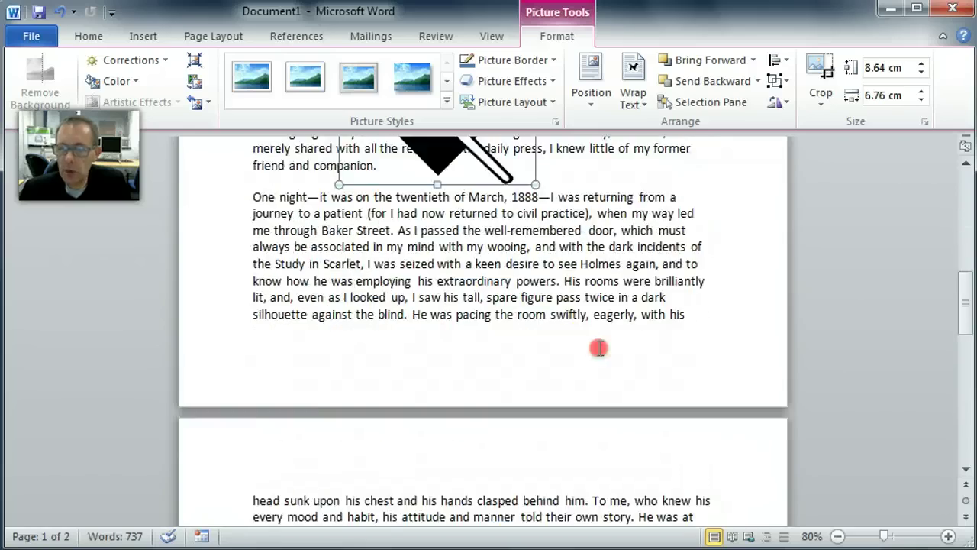
pyautogui.scroll(1, 600, 348)
pyautogui.scroll(-1, 544, 266)
pyautogui.scroll(9, 535, 267)
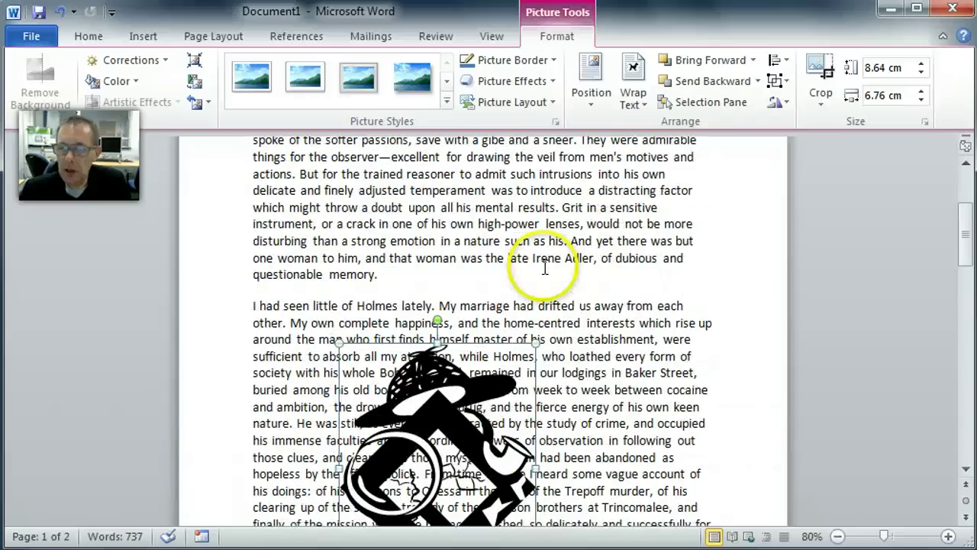
pyautogui.moveTo(536, 343); pyautogui.dragTo(462, 403)
# Insert several blank paragraphs after the paragraph ending "questionable memory." to open a gap above the next one.
pyautogui.click(657, 279)
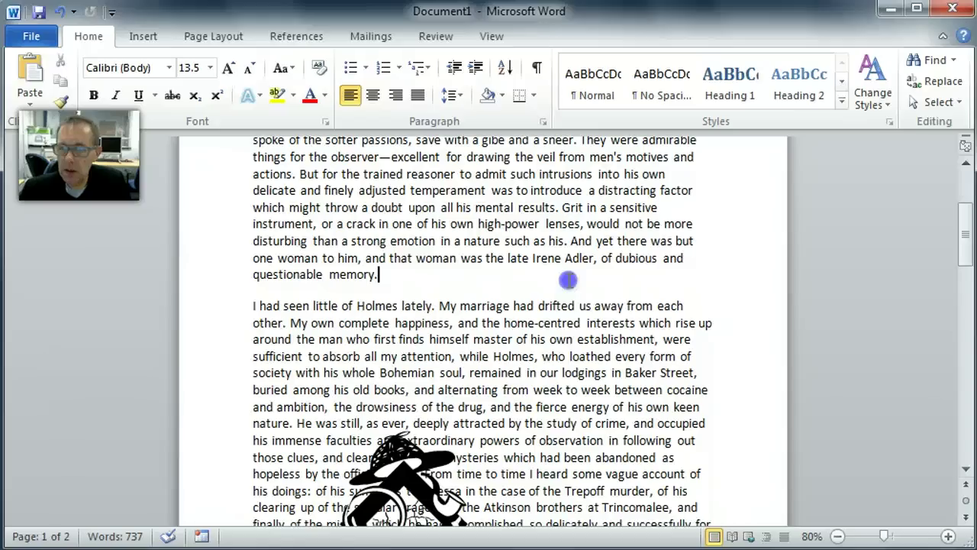
pyautogui.press('Return')
pyautogui.scroll(-2, 584, 283)
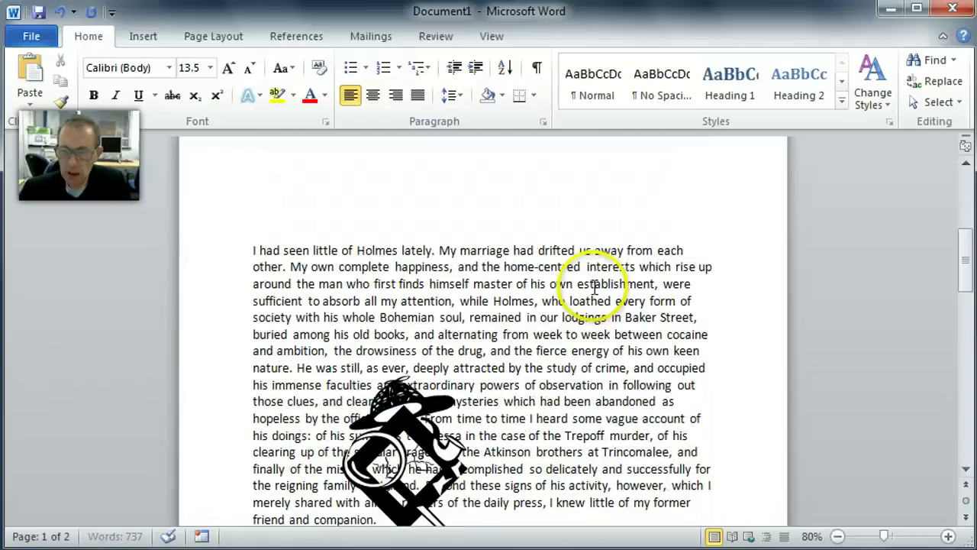
# Move the picture to the right end of the blank gap between the paragraphs and shrink it proportionally to about 3.99 by 3.12 cm.
pyautogui.moveTo(508, 257); pyautogui.dragTo(510, 253)
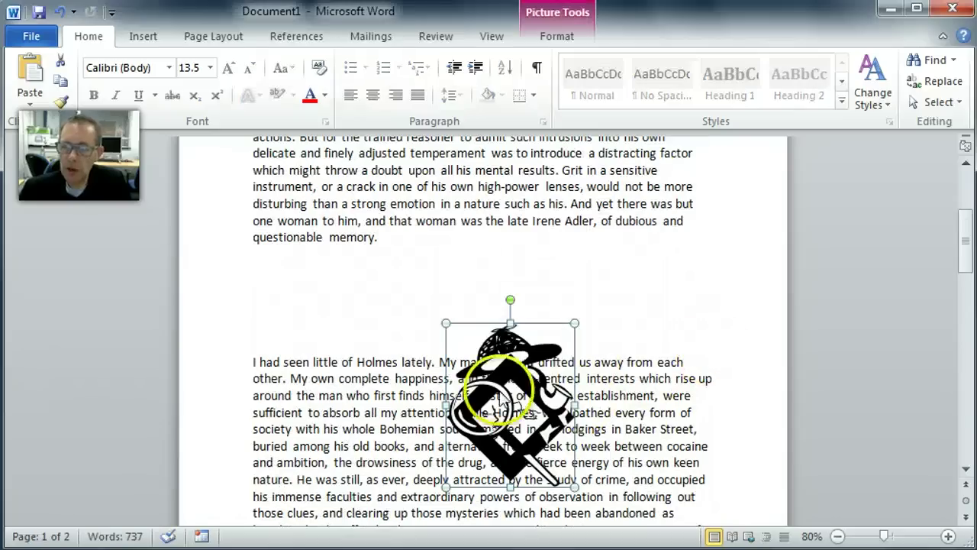
pyautogui.moveTo(489, 350); pyautogui.dragTo(566, 294)
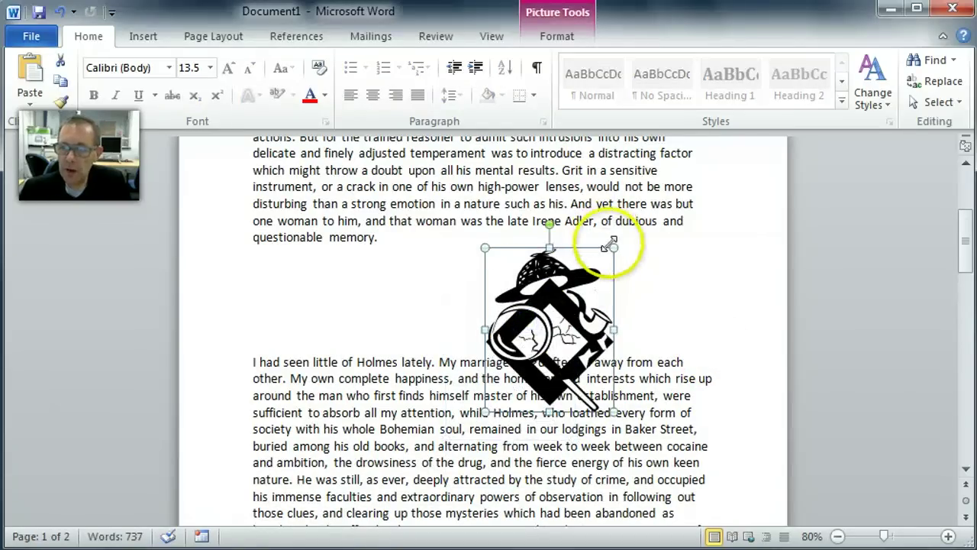
pyautogui.moveTo(613, 248); pyautogui.dragTo(578, 277)
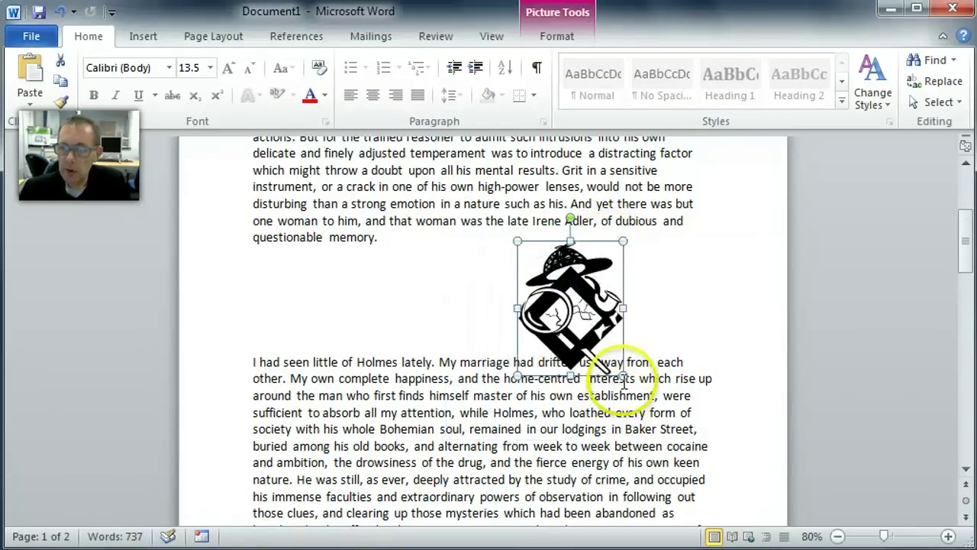
pyautogui.moveTo(623, 374); pyautogui.dragTo(655, 317)
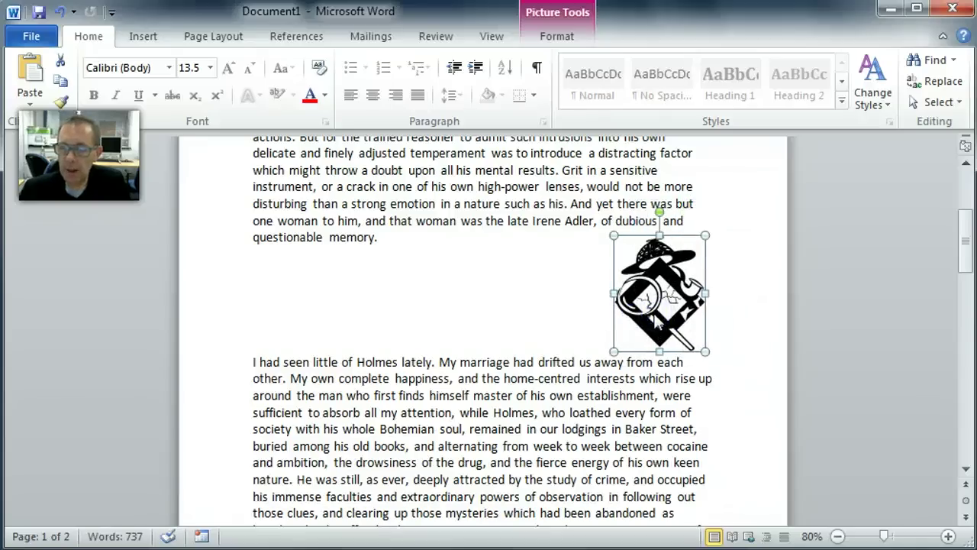
# Set the picture's text wrapping to Square and move it to the left margin beside the end of the paragraph above the gap.
pyautogui.click(557, 36)
pyautogui.click(633, 91)
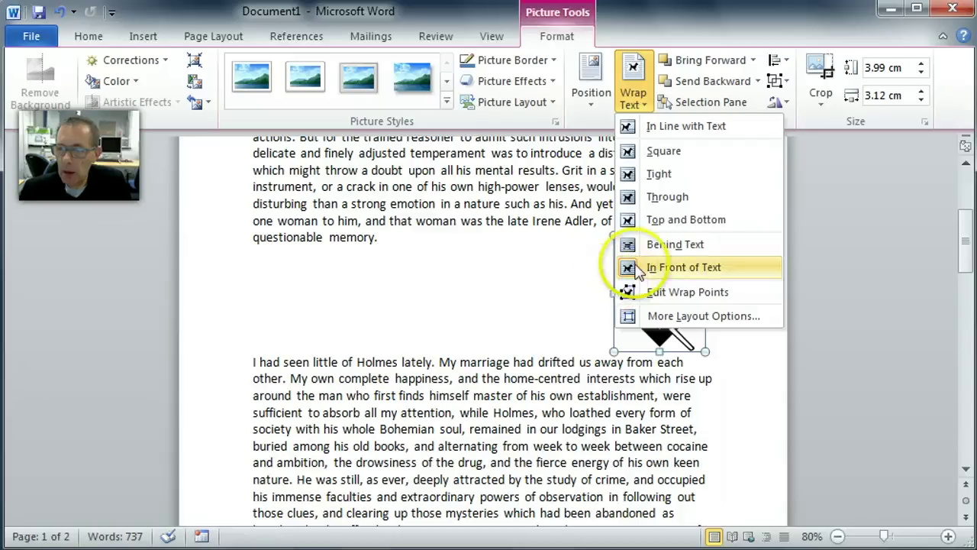
pyautogui.click(643, 153)
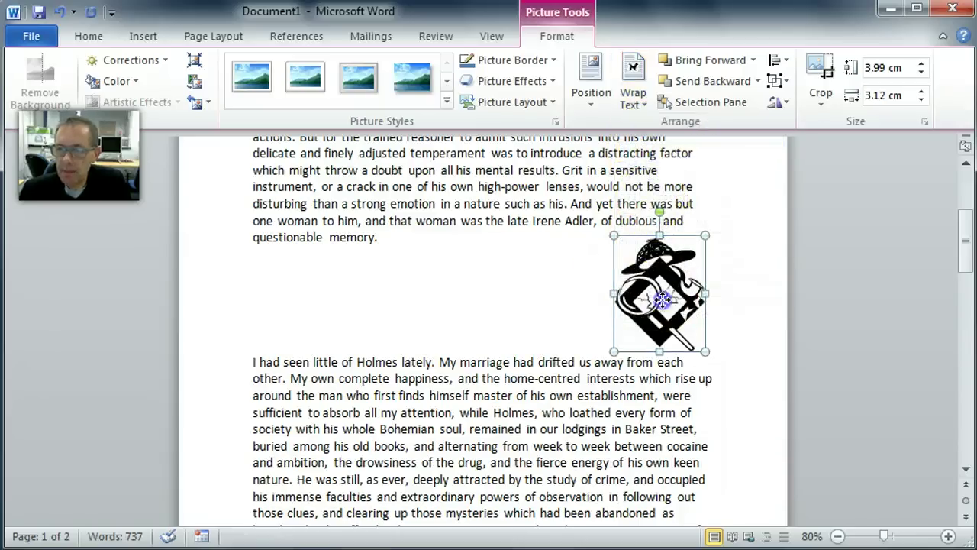
pyautogui.moveTo(666, 299); pyautogui.dragTo(288, 221)
pyautogui.click(436, 328)
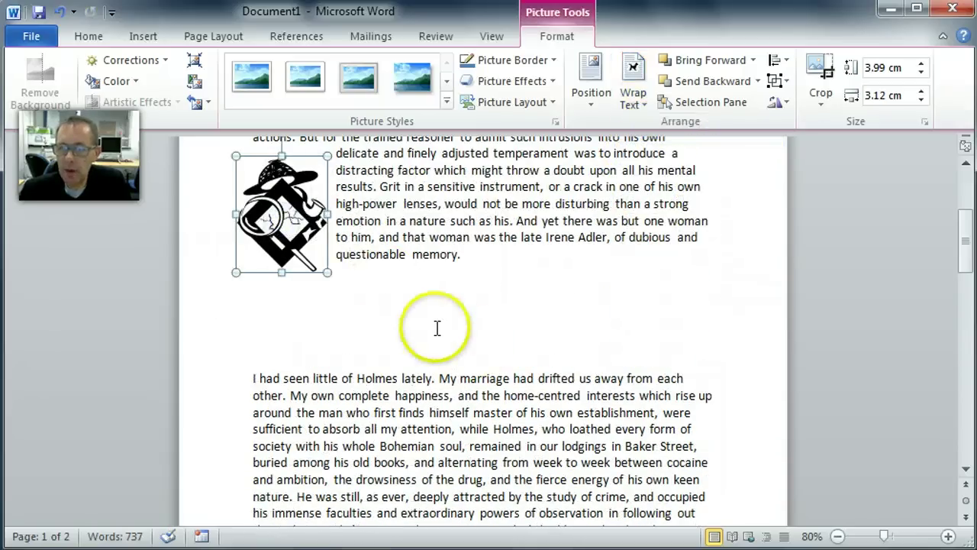
# Delete the extra blank paragraphs before "I had seen little of Holmes lately." to restore the normal paragraph spacing.
pyautogui.click(273, 336)
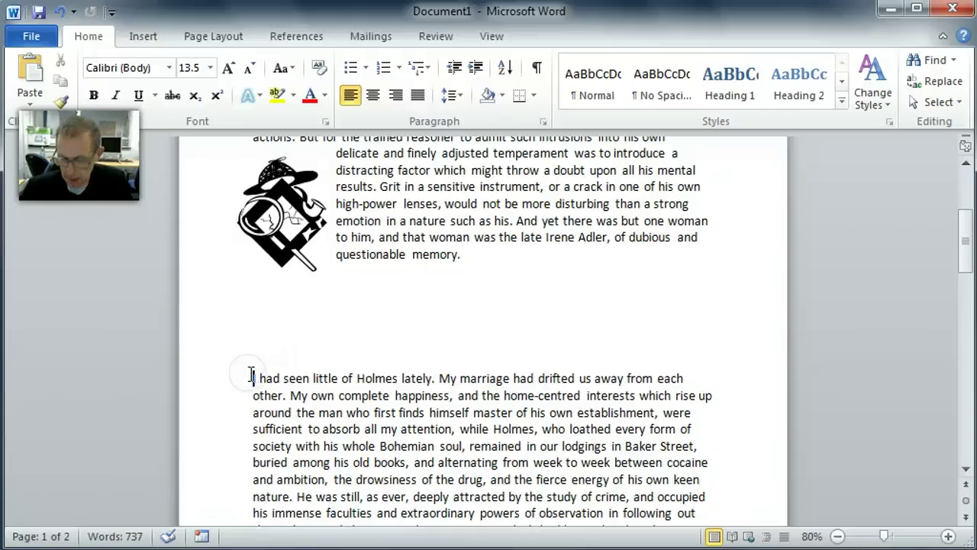
pyautogui.press('BackSpace')
pyautogui.press('BackSpace')
pyautogui.press('BackSpace')
pyautogui.press('BackSpace')
pyautogui.press('BackSpace')
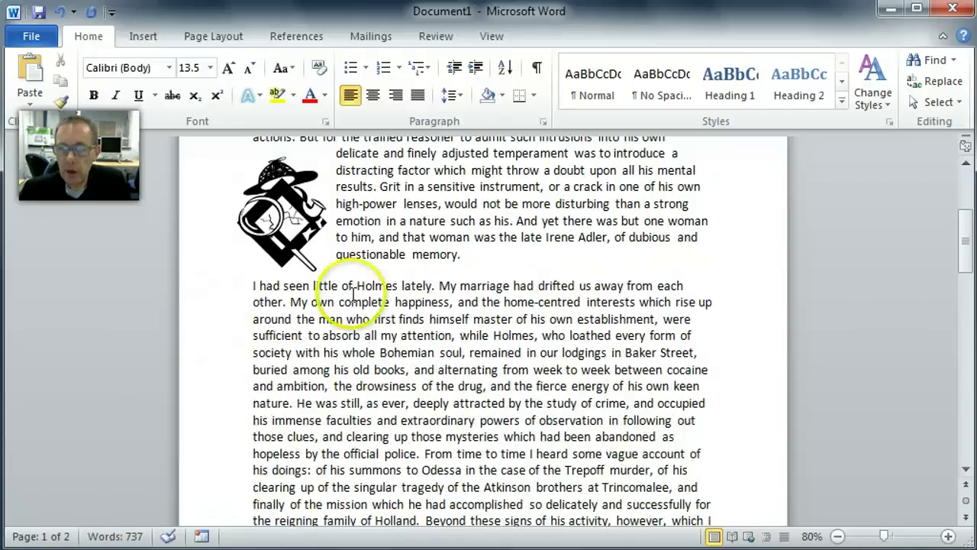
# Enlarge the picture from its lower-right corner and lower it slightly so the paragraph's last line wraps beside it, then deselect it.
pyautogui.scroll(2, 382, 310)
pyautogui.click(302, 277)
pyautogui.moveTo(328, 267); pyautogui.dragTo(369, 284)
pyautogui.click(493, 303)
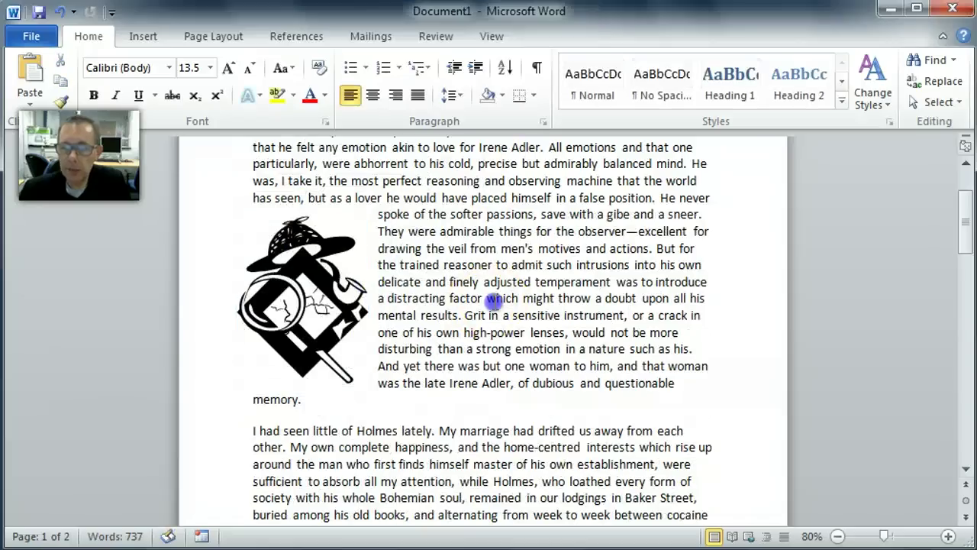
pyautogui.moveTo(276, 313); pyautogui.dragTo(283, 340)
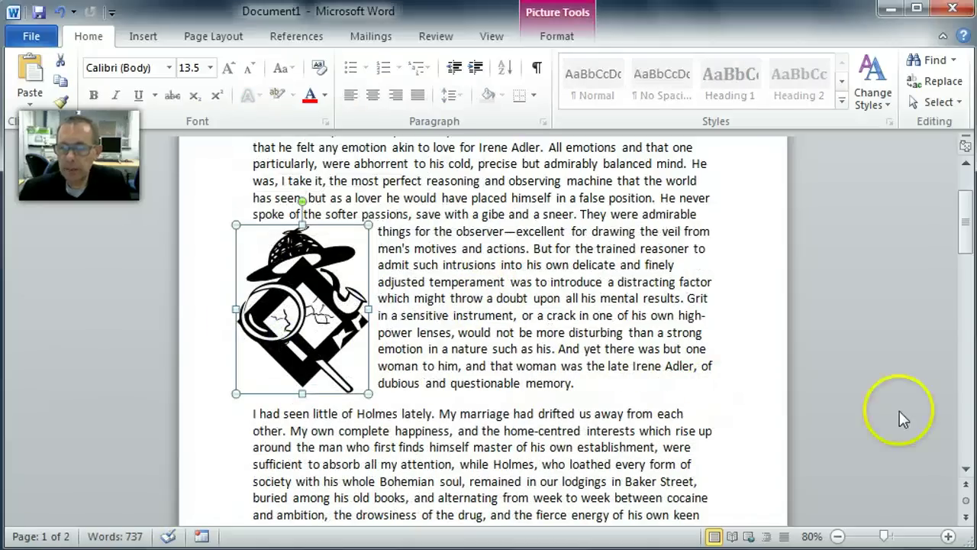
pyautogui.click(750, 393)
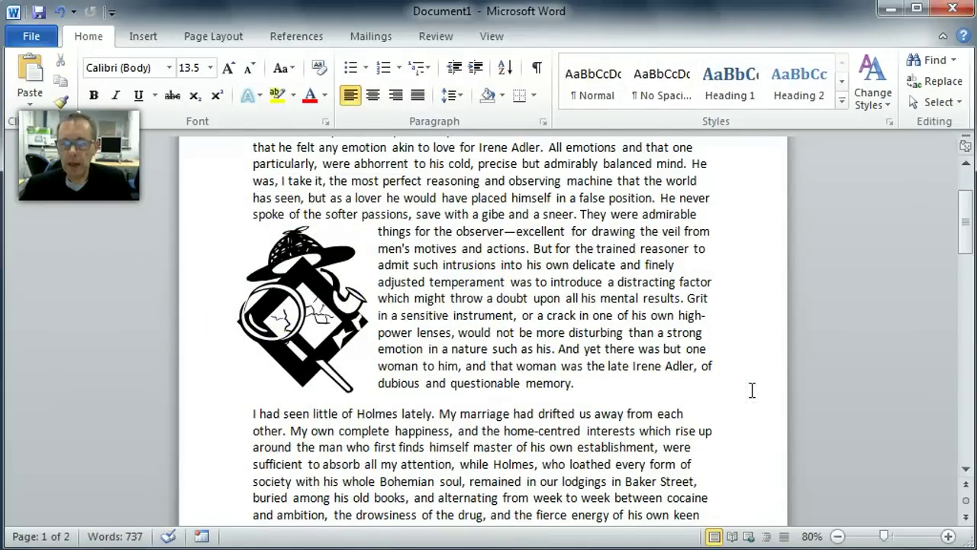